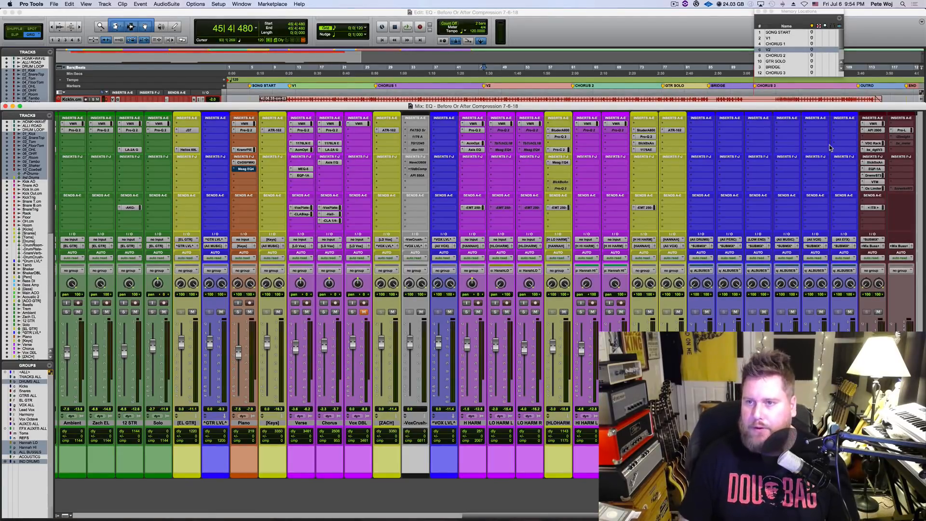
# Step: Open the API 2500 compressor on the SUBMIX track, move its window clear of the inserts, and view the VMR plugin
pyautogui.click(874, 131)
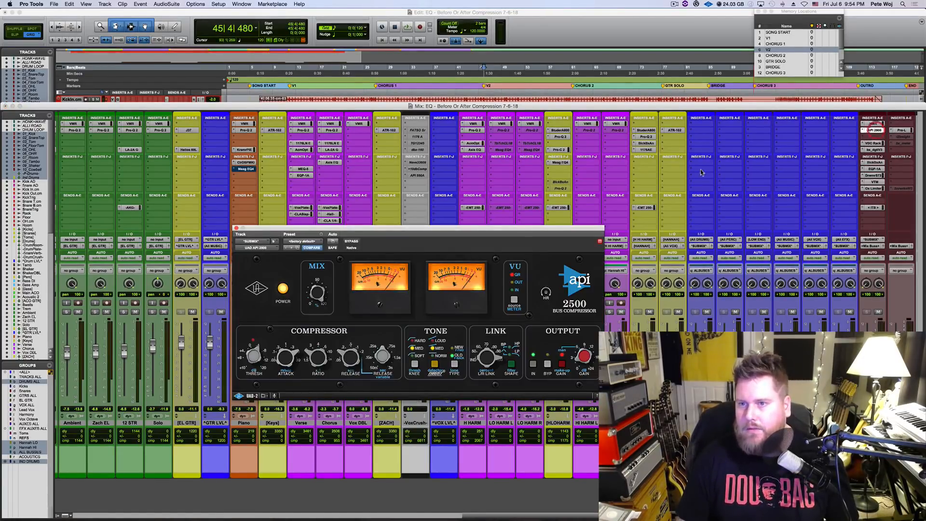
pyautogui.moveTo(471, 228); pyautogui.dragTo(430, 217)
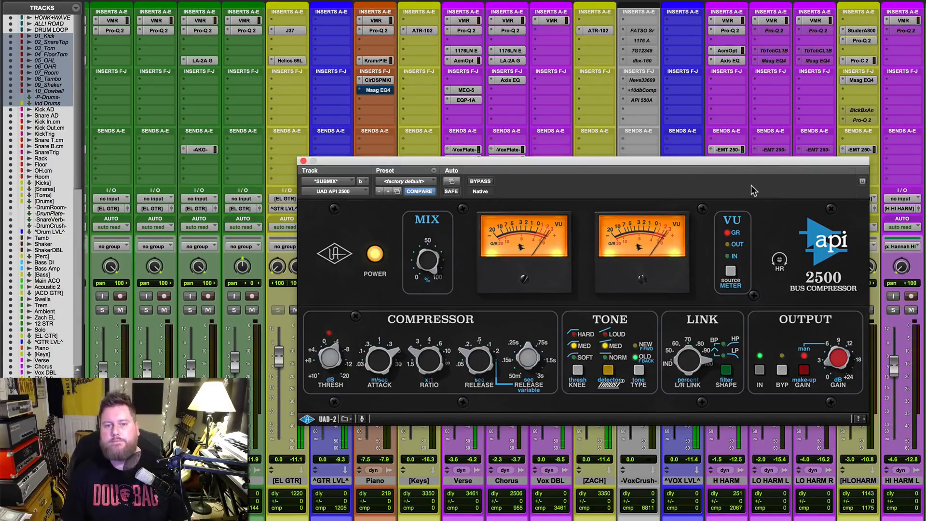
pyautogui.moveTo(744, 162); pyautogui.dragTo(569, 85)
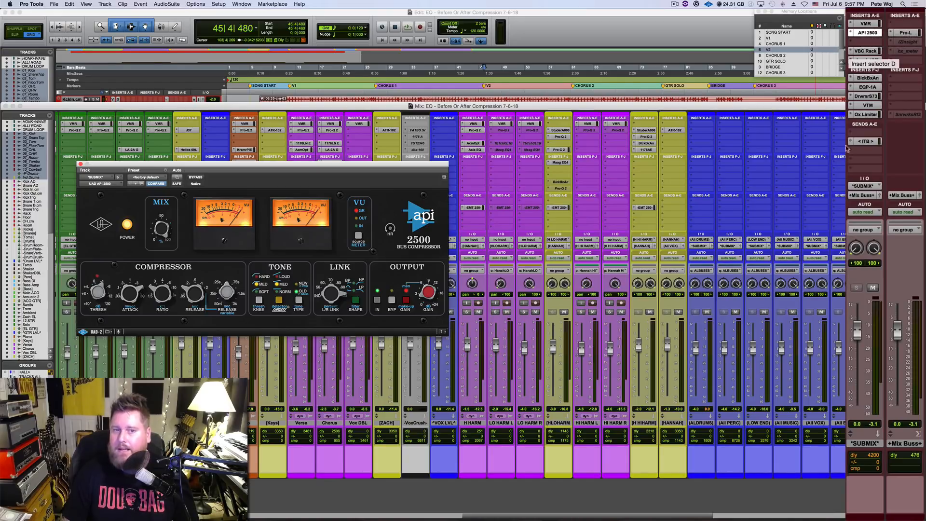
pyautogui.click(869, 24)
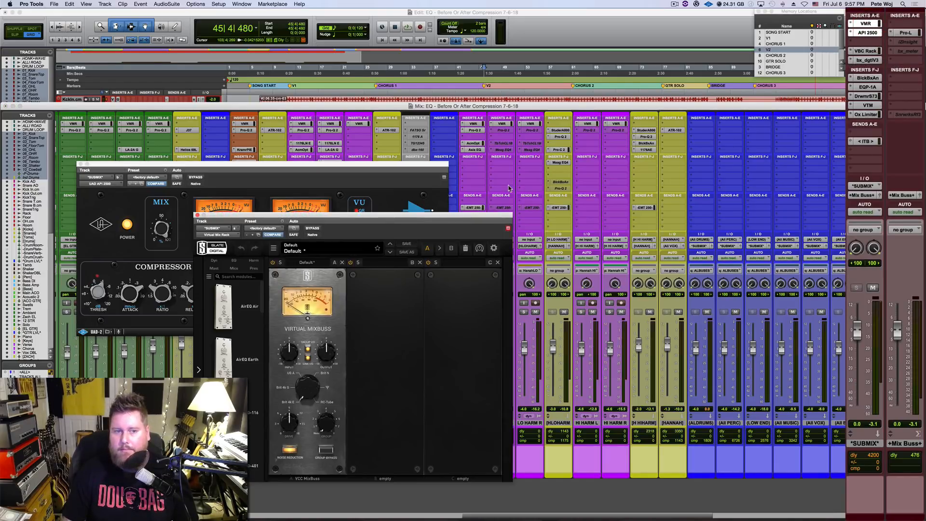
pyautogui.click(197, 215)
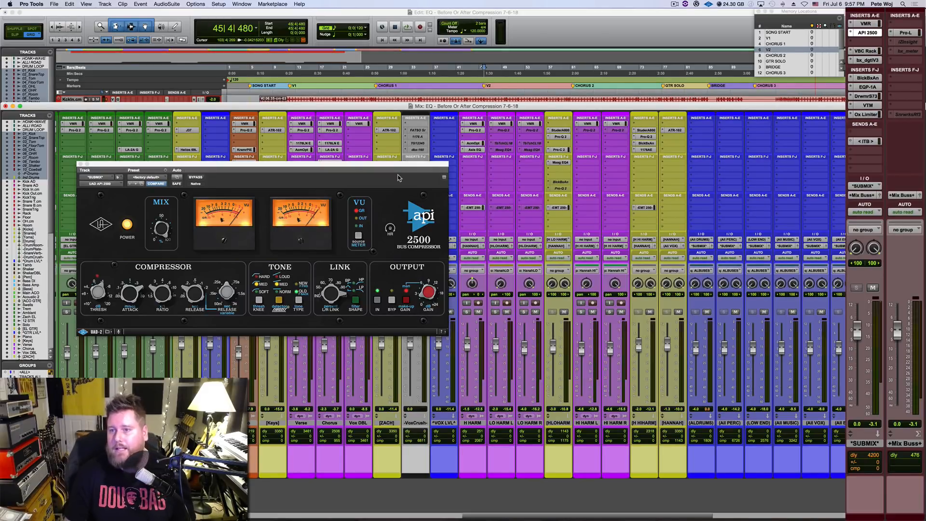
# Step: Examine the bx_digital V3 equalizer on SUBMIX beside the API 2500, resetting its output clip indicators, and close both plugins
pyautogui.click(867, 59)
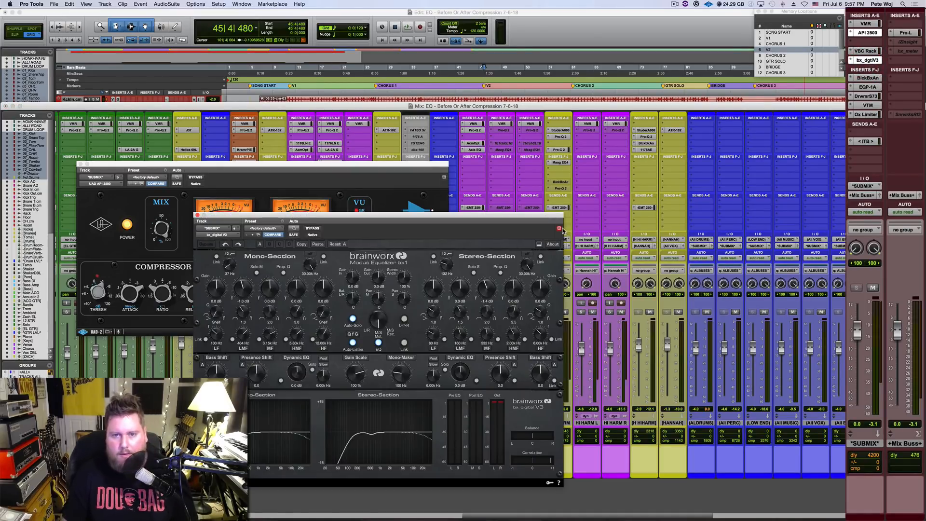
pyautogui.moveTo(546, 216); pyautogui.dragTo(814, 168)
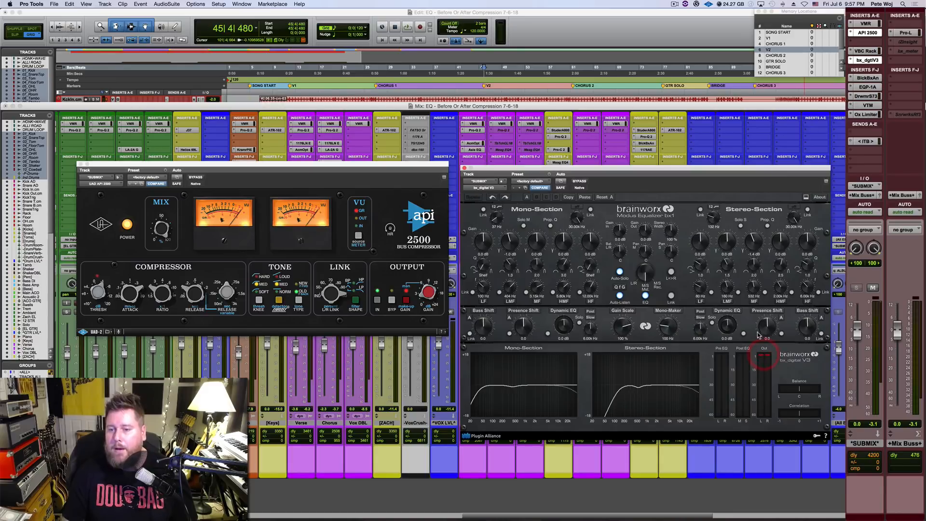
pyautogui.click(762, 356)
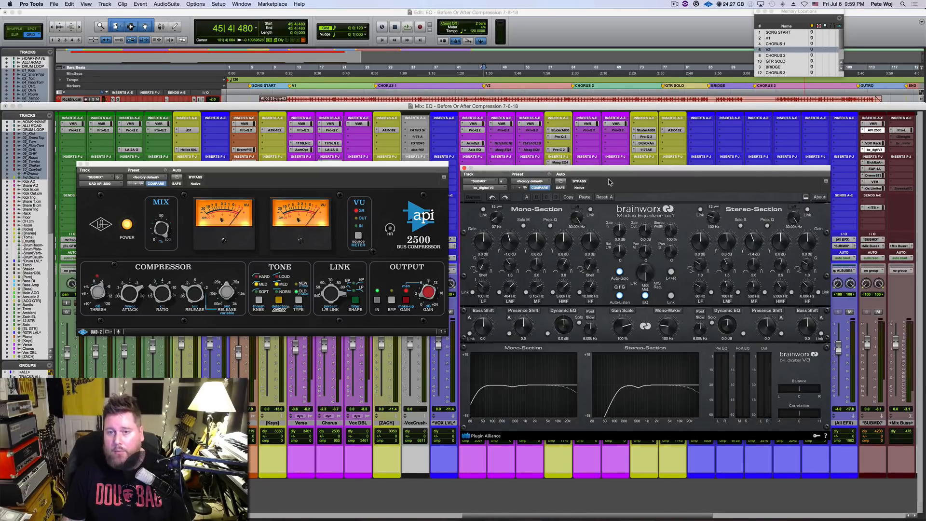
pyautogui.click(80, 164)
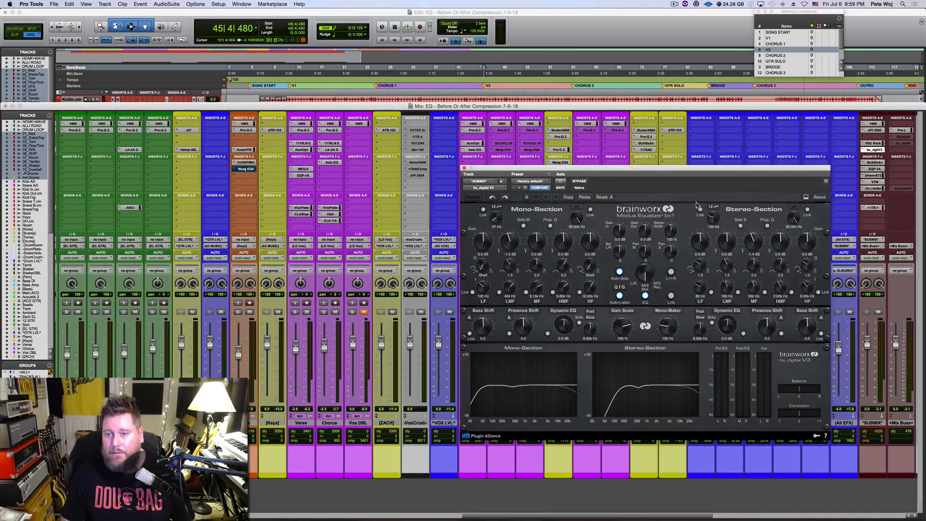
pyautogui.click(464, 168)
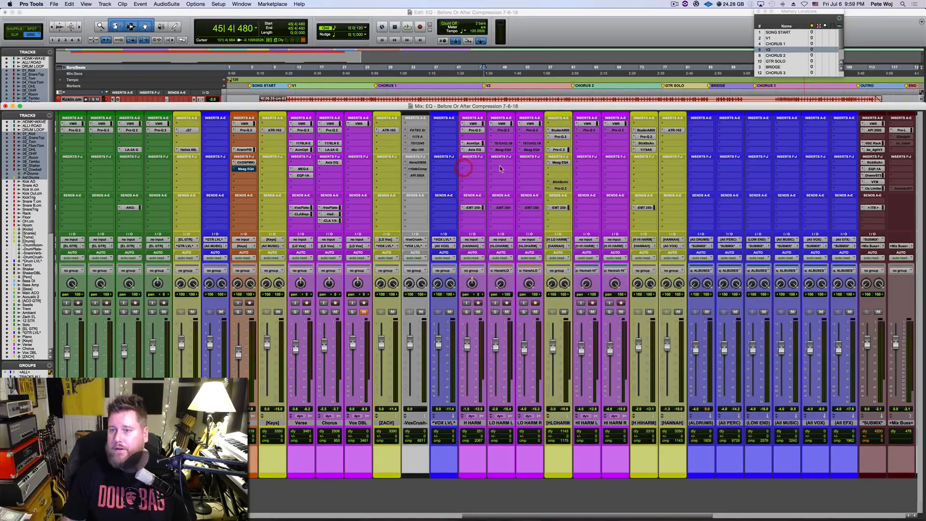
# Step: Examine the Pultec EQP-1A, Virtual Tape Machines and Ox Limiter inserts on the SUBMIX track
pyautogui.click(876, 169)
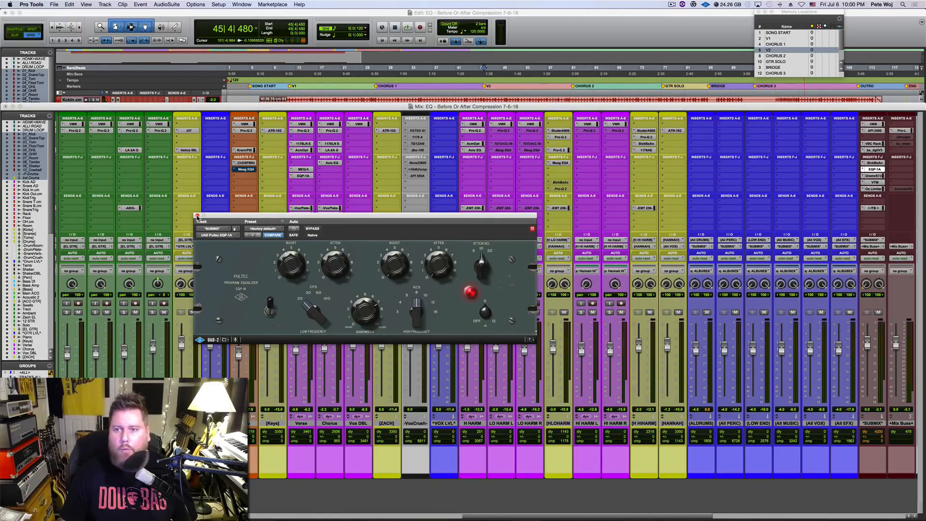
pyautogui.click(198, 217)
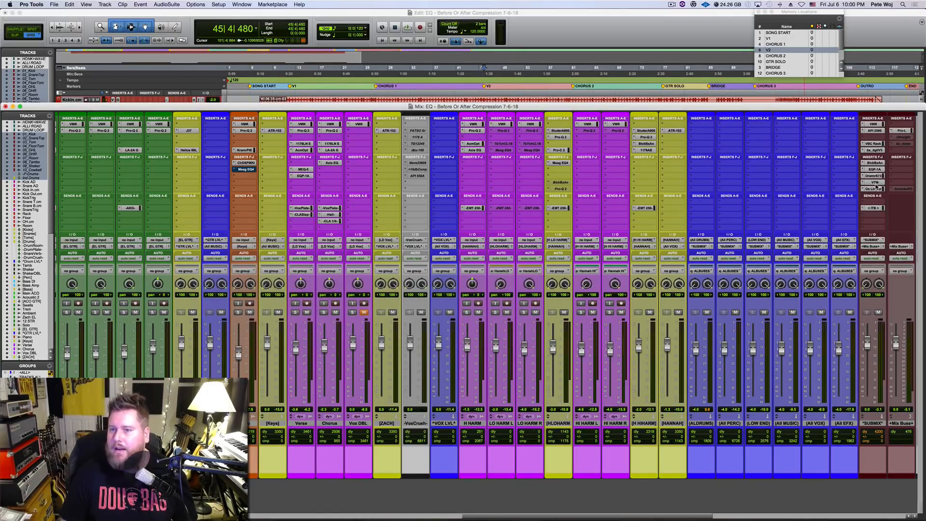
pyautogui.click(874, 183)
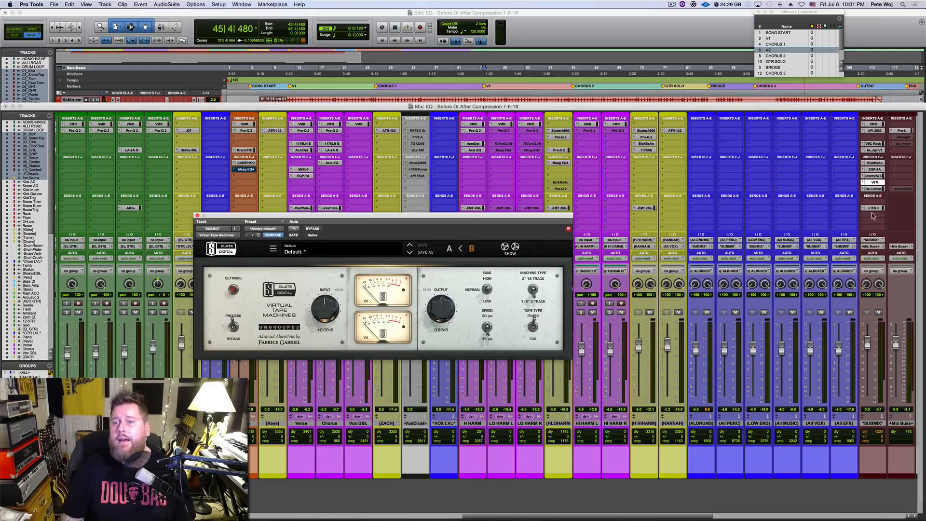
pyautogui.click(874, 189)
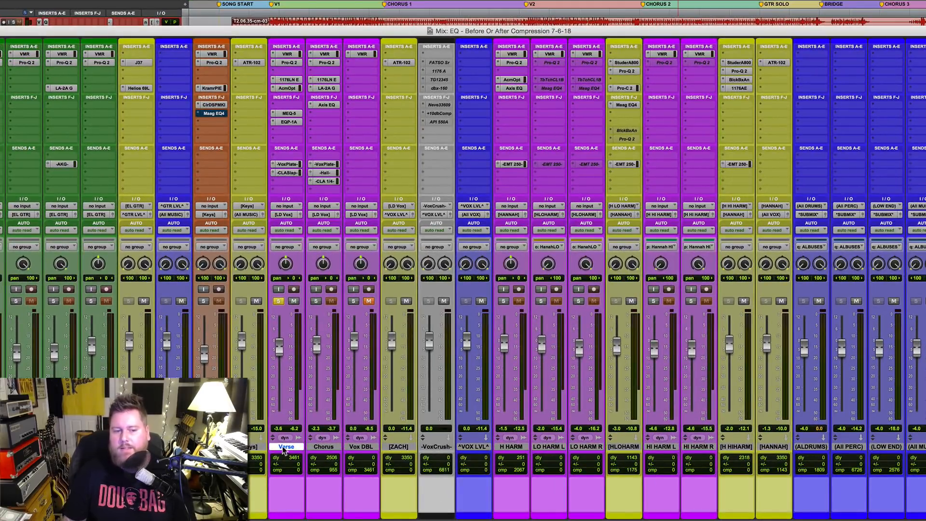
# Step: Play the soloed Verse vocal and review the curve of the track's Pro-Q 2 equalizer
pyautogui.click(284, 447)
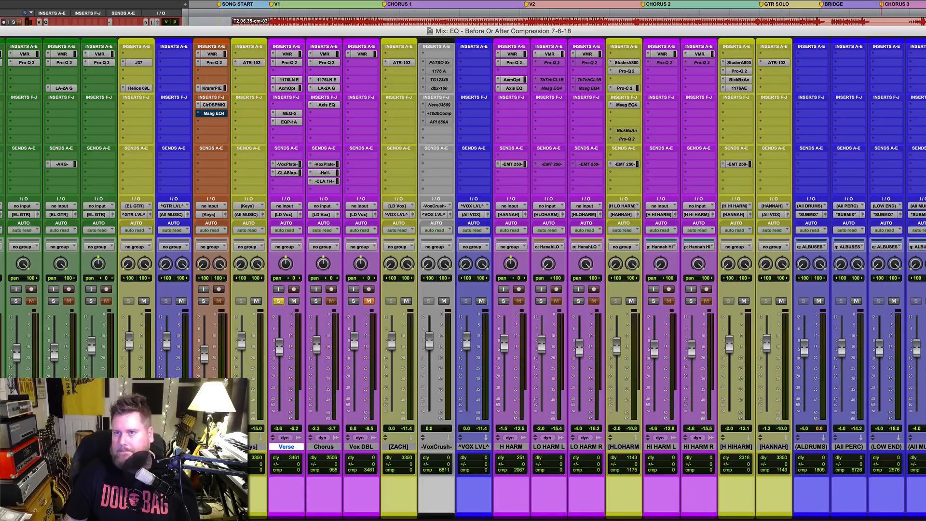
pyautogui.press('space')
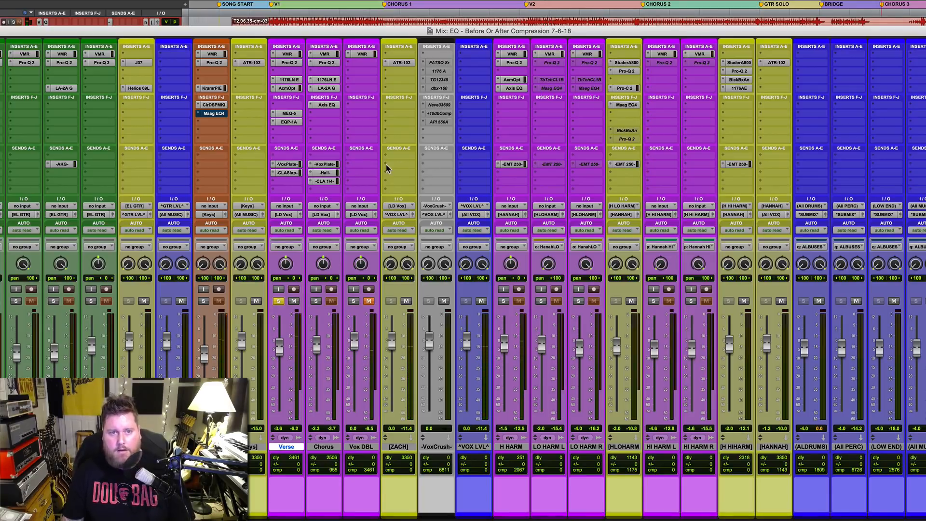
pyautogui.click(289, 62)
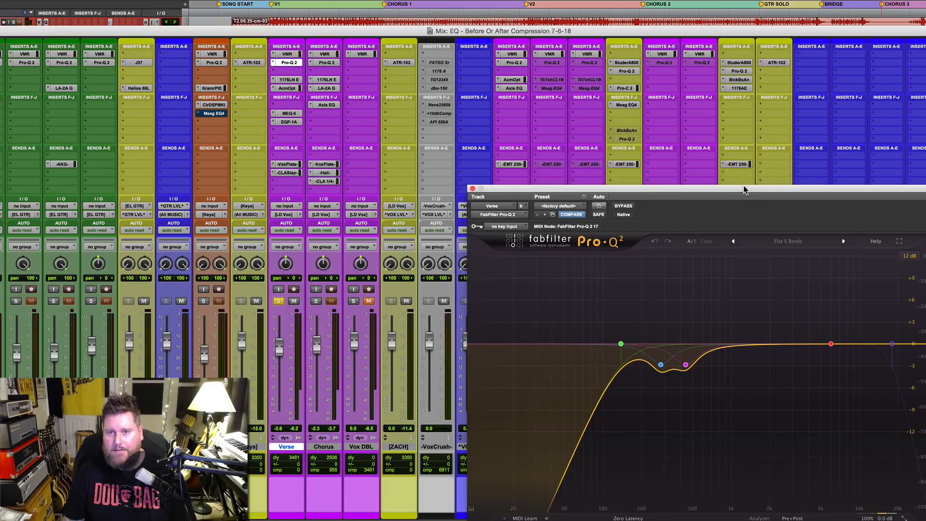
pyautogui.moveTo(745, 190); pyautogui.dragTo(740, 66)
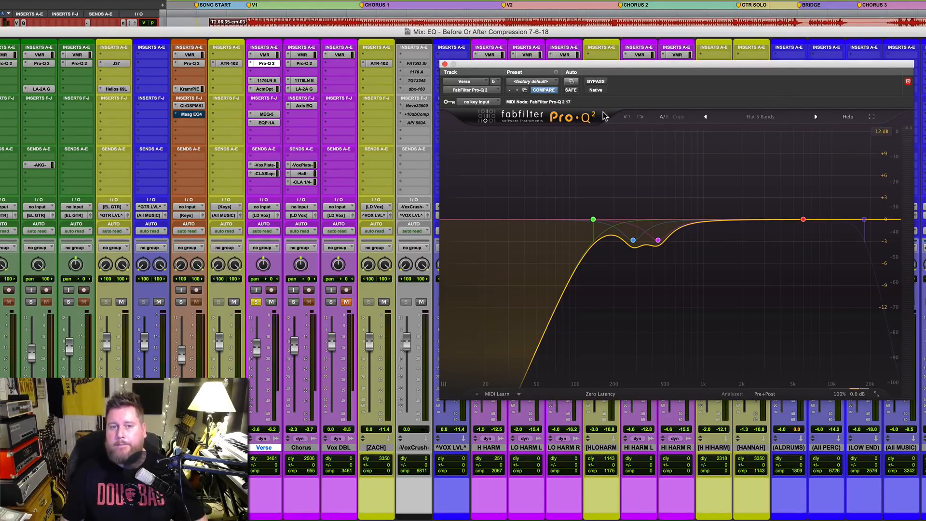
pyautogui.click(445, 64)
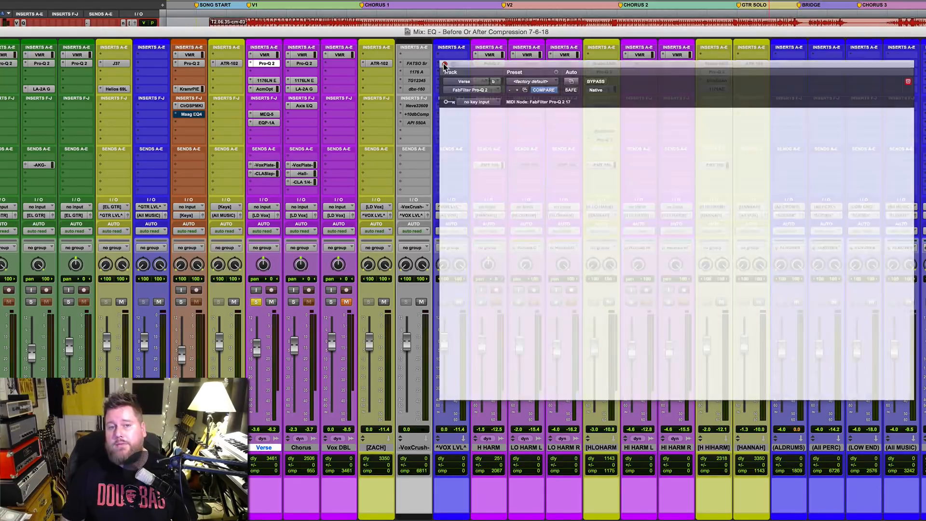
# Step: Review the Verse track's 1176LN E compressor and Pro-Q 2 equalizer in turn, leaving the compressor open
pyautogui.click(265, 81)
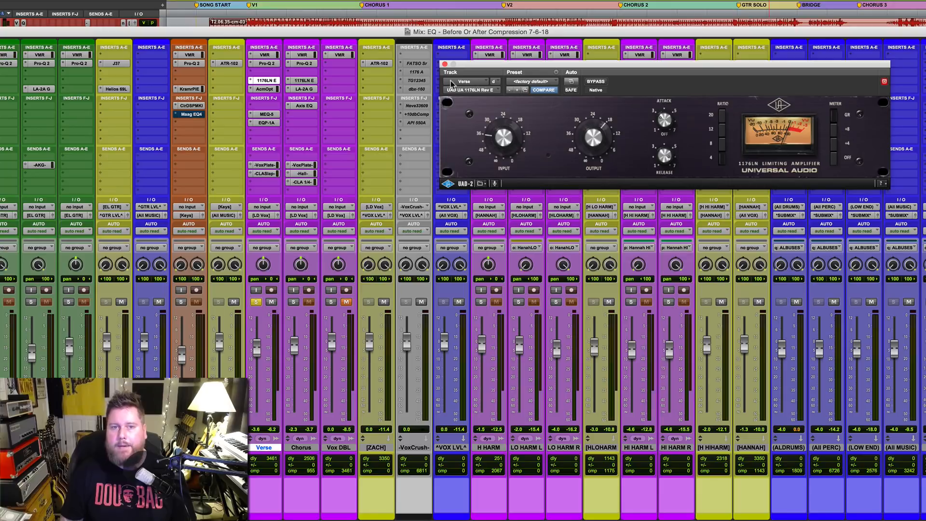
pyautogui.click(445, 64)
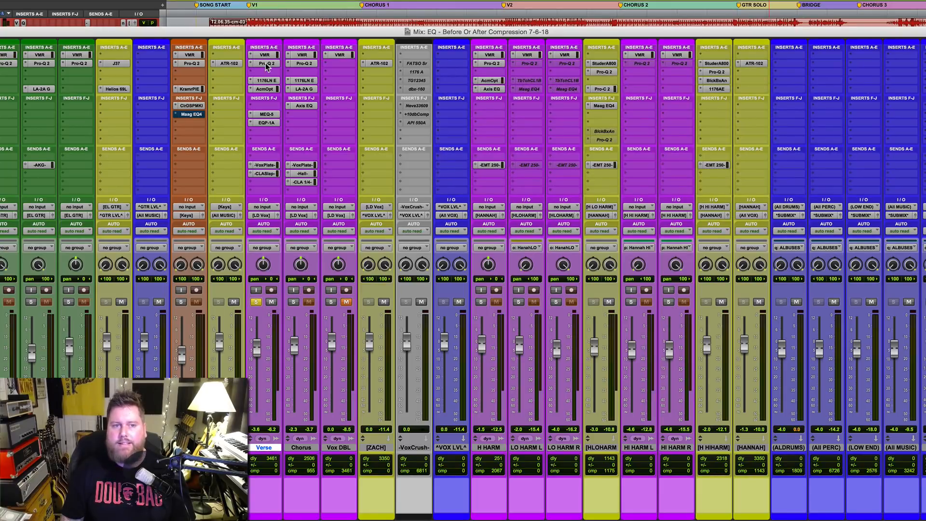
pyautogui.click(267, 63)
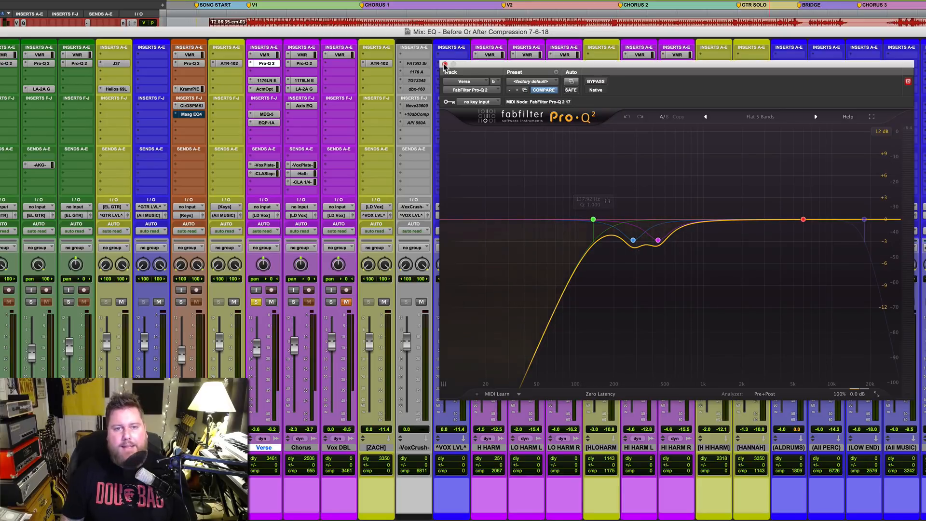
pyautogui.click(444, 64)
pyautogui.click(266, 80)
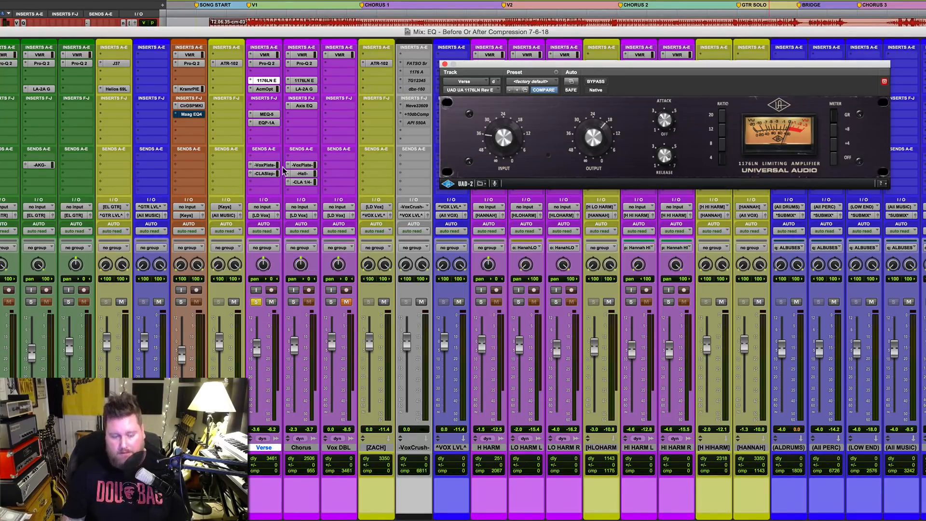
# Step: Mute the VoxPlate and CLA Slap sends on the Verse track and audition the dry vocal
pyautogui.keyDown('super'); pyautogui.click(264, 165); pyautogui.keyUp('super')
pyautogui.keyDown('super'); pyautogui.click(265, 173); pyautogui.keyUp('super')
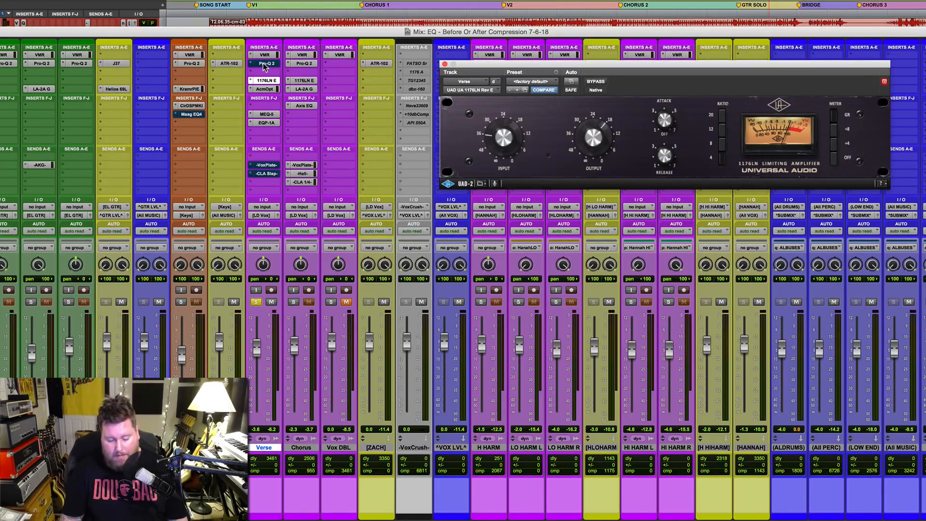
pyautogui.press('space')
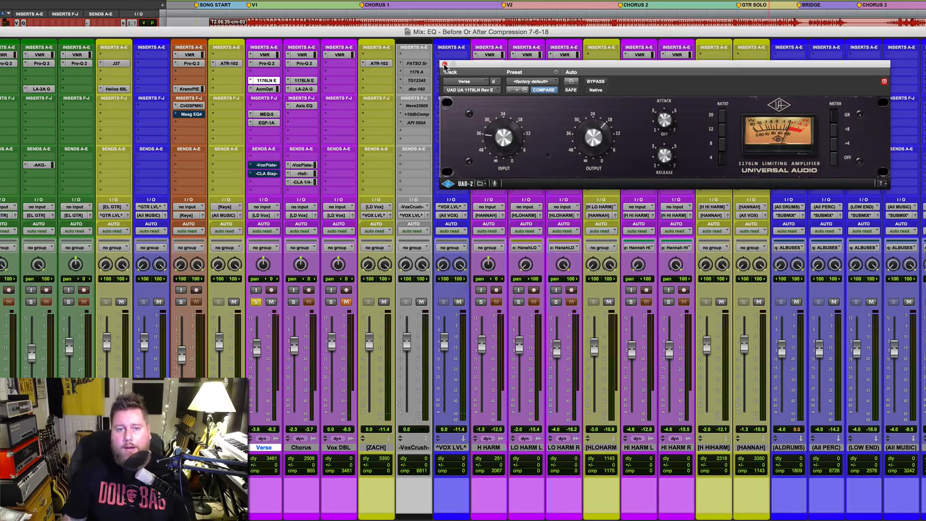
# Step: Close the 1176LN compressor and bypass the MEQ-5 and EQP-1A equalizers on the Verse track
pyautogui.click(445, 65)
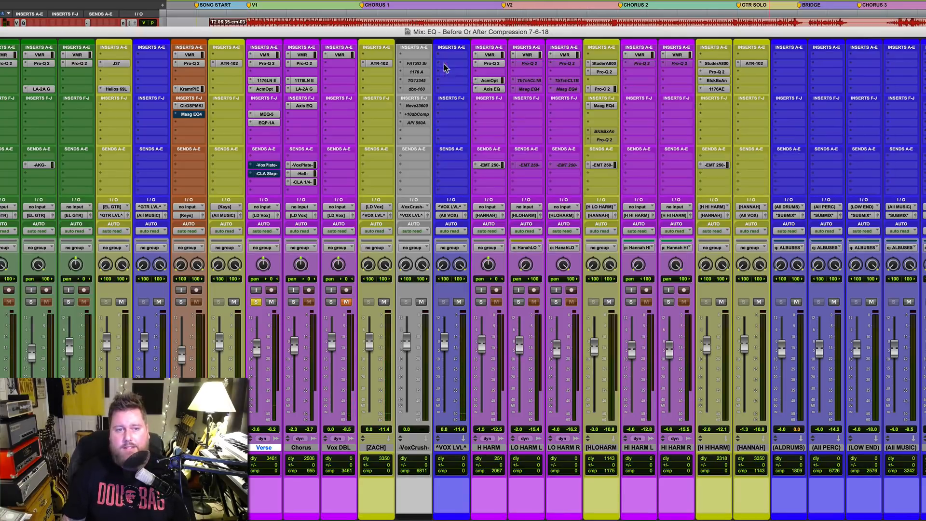
pyautogui.click(267, 115)
pyautogui.click(267, 123)
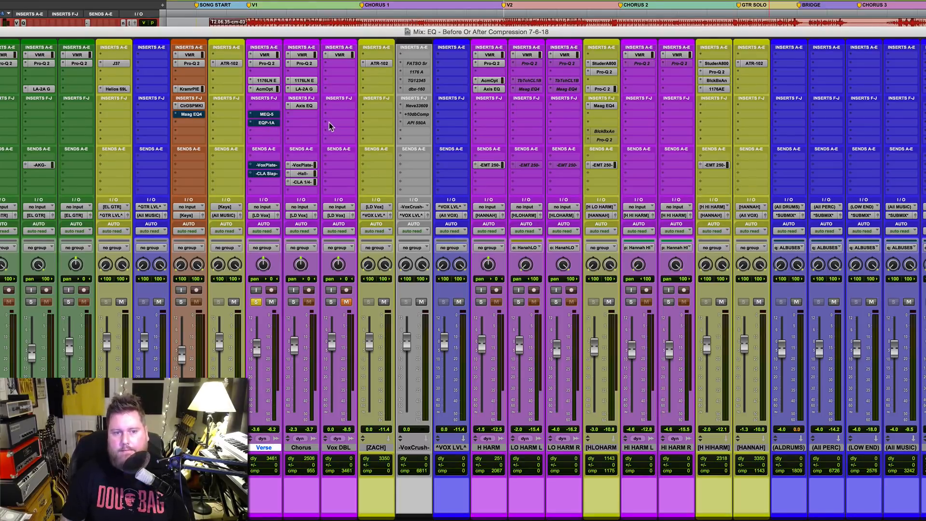
# Step: Audition the Verse vocal with the Pro-Q 2 equalizer bypassed and active for comparison, and close the equalizer
pyautogui.click(268, 65)
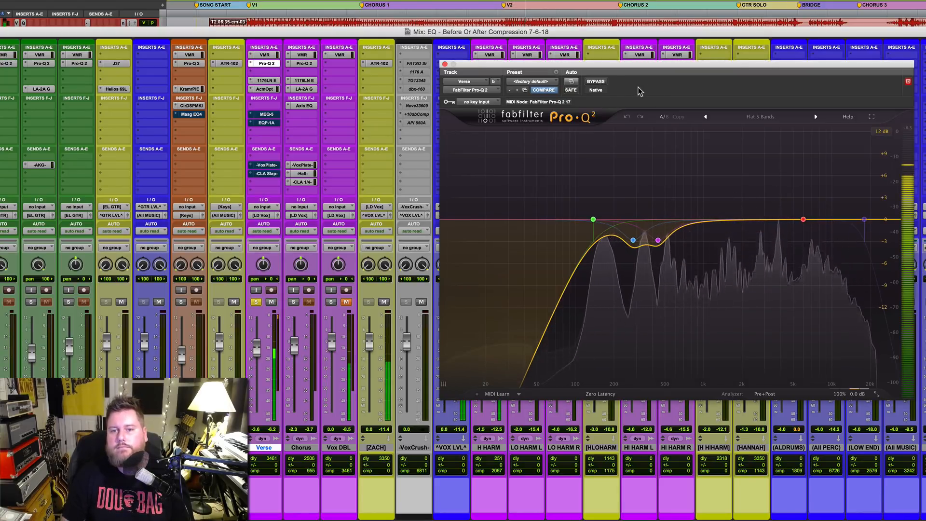
pyautogui.click(598, 83)
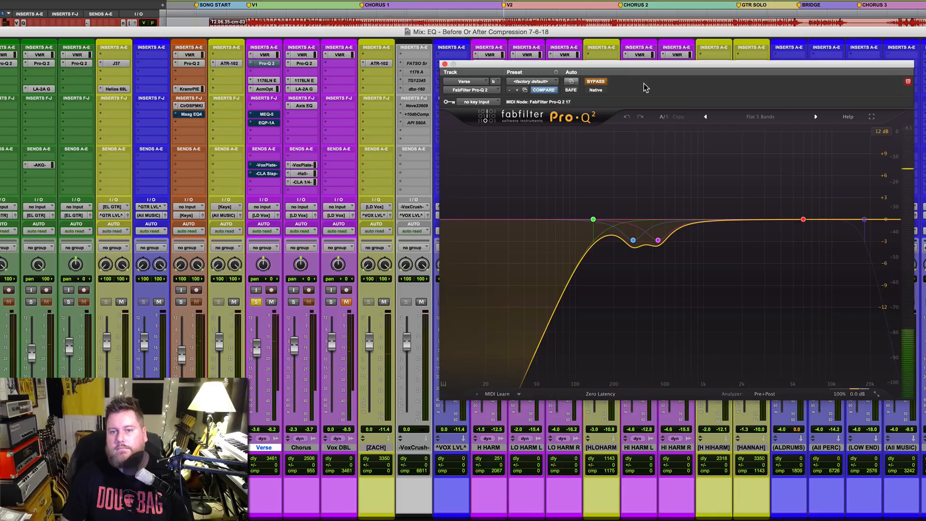
pyautogui.click(596, 81)
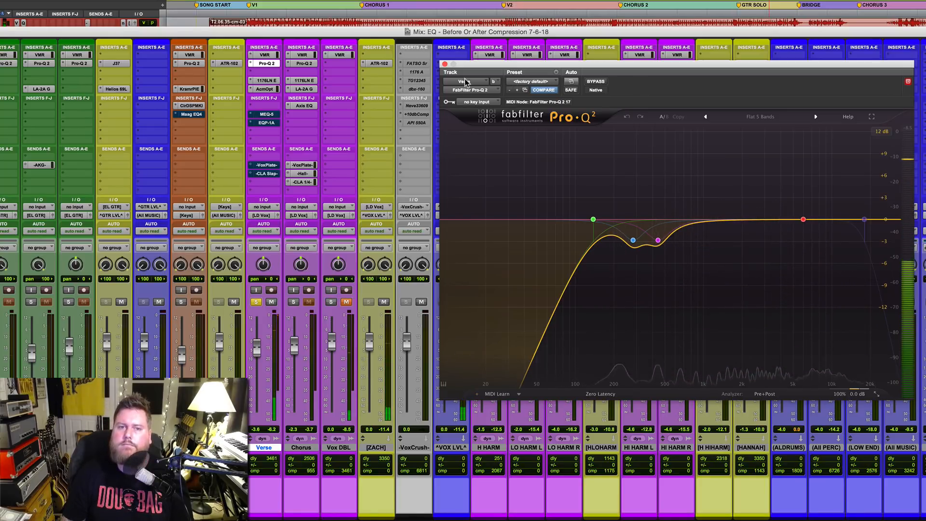
pyautogui.click(445, 64)
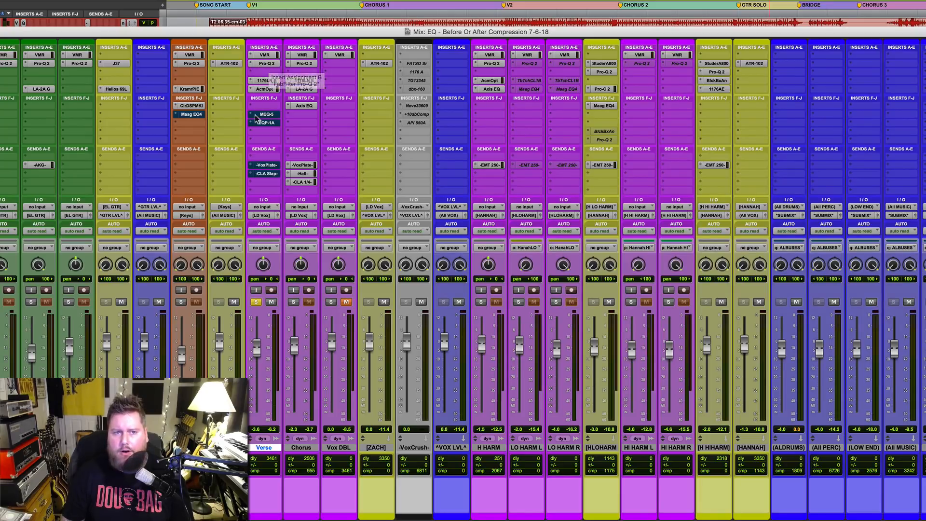
# Step: Re-enable the Pultec MEQ-5 on the Verse track and open the EQP-1A with its window directly below it
pyautogui.click(265, 114)
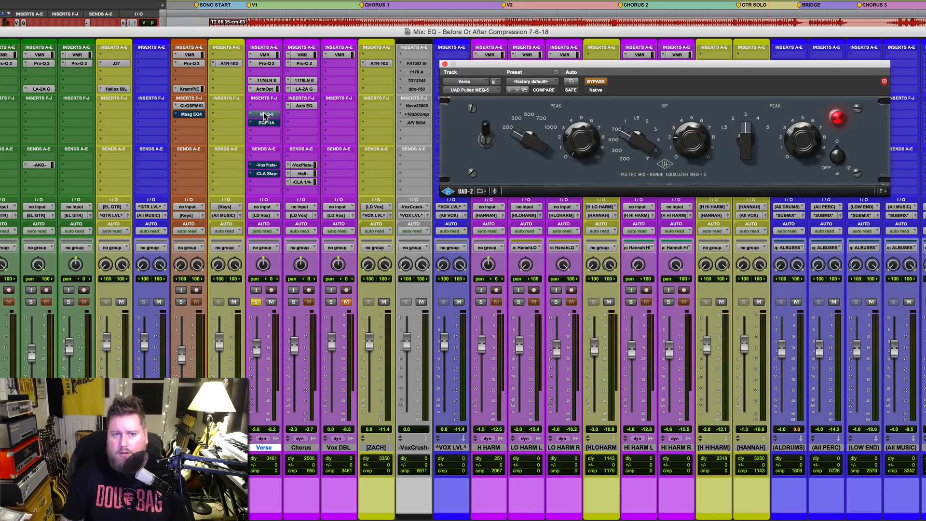
pyautogui.click(601, 83)
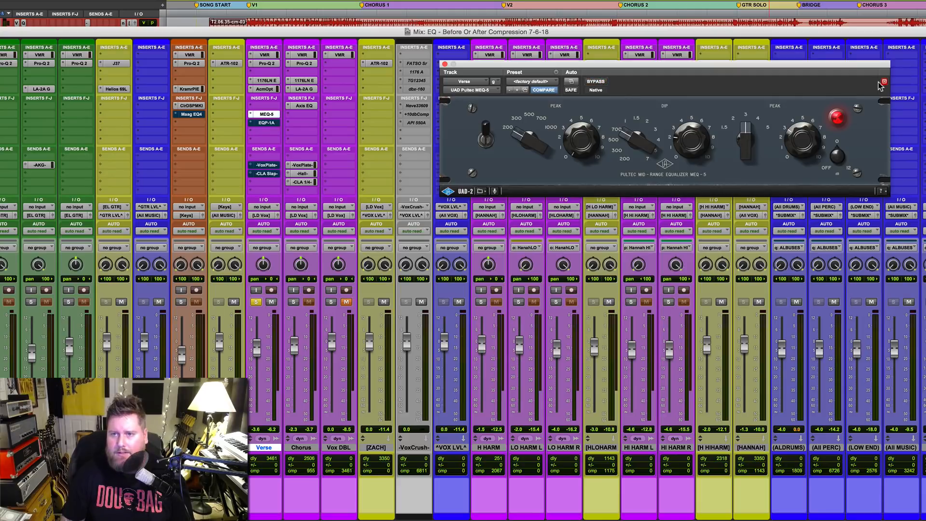
pyautogui.click(266, 122)
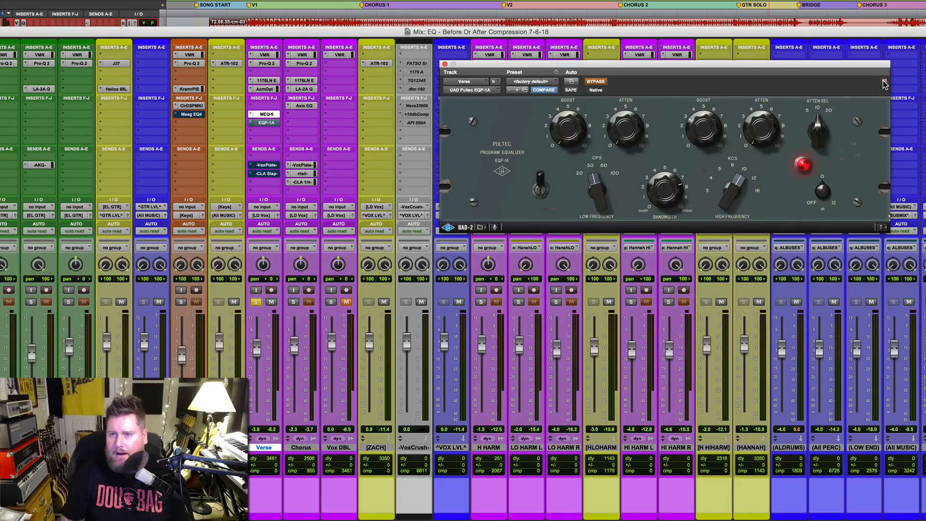
pyautogui.moveTo(859, 68); pyautogui.dragTo(855, 220)
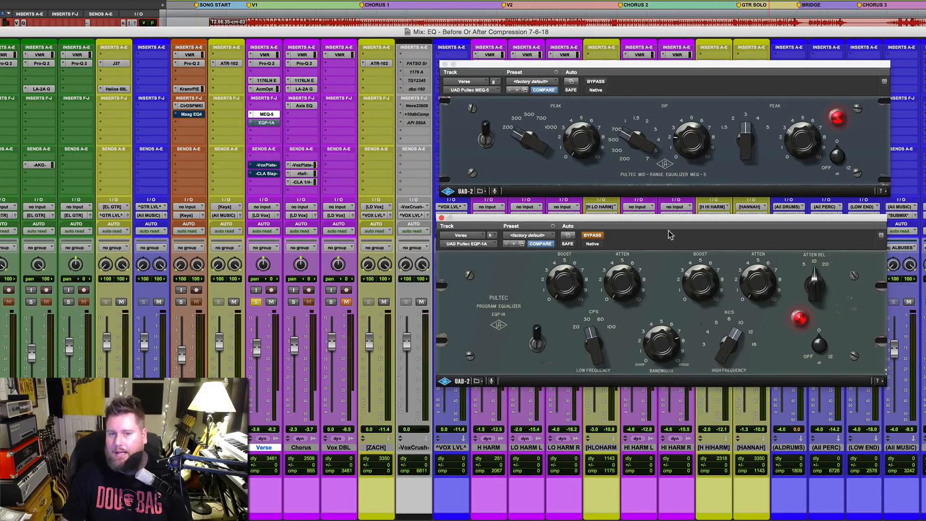
# Step: Re-enable the EQP-1A on the Verse track and add a broad upper-mid bell boost and a high-shelf boost in its Pro-Q 2
pyautogui.click(591, 236)
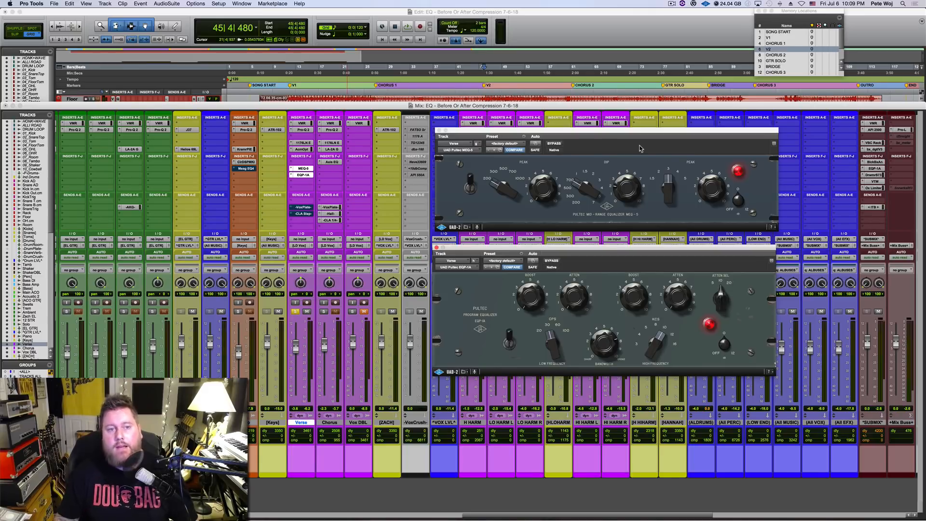
pyautogui.click(299, 131)
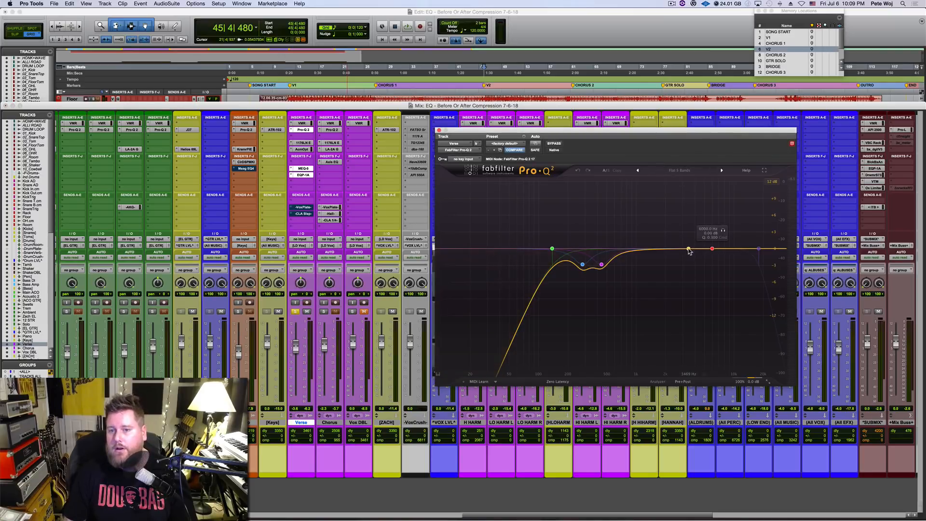
pyautogui.moveTo(689, 250); pyautogui.dragTo(682, 227)
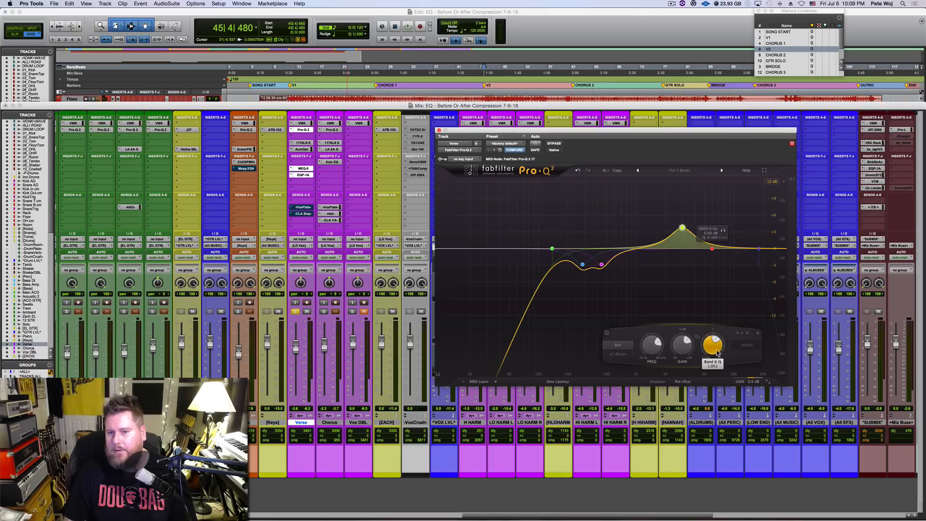
pyautogui.moveTo(718, 354); pyautogui.dragTo(713, 357)
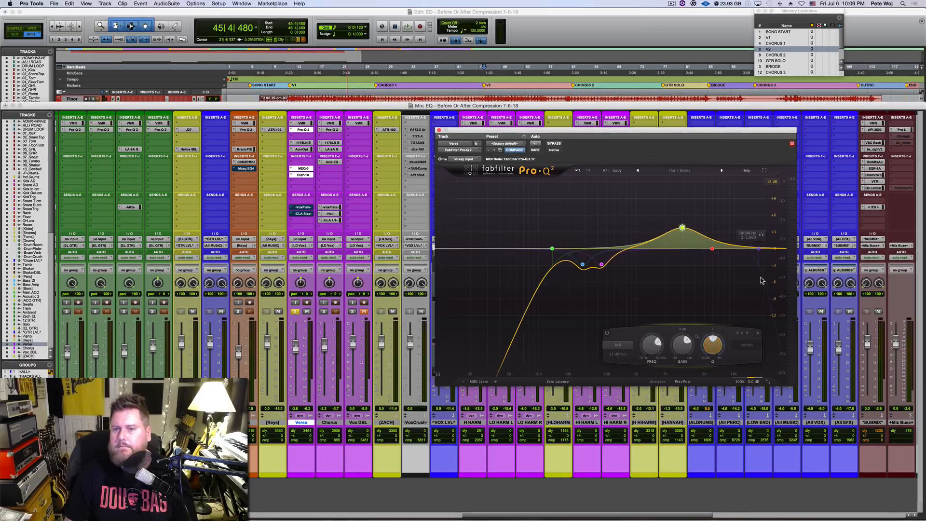
pyautogui.moveTo(750, 248); pyautogui.dragTo(733, 215)
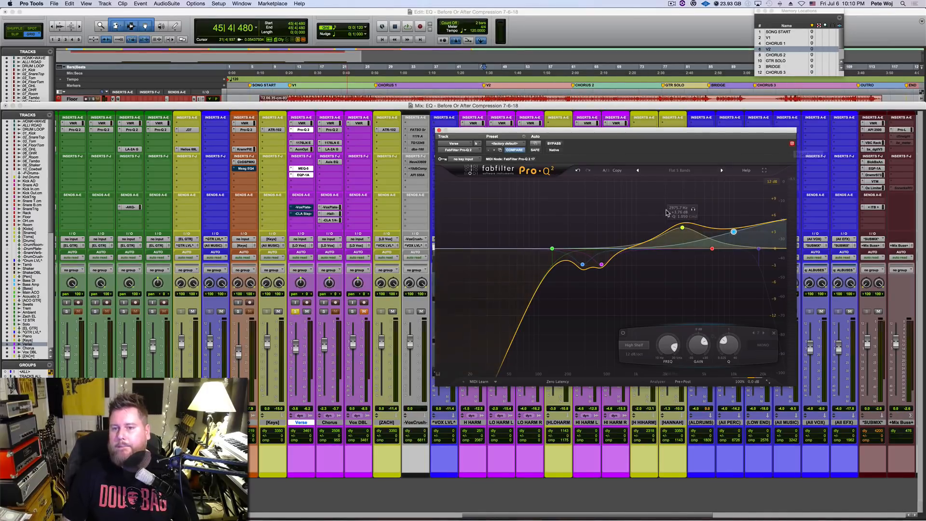
pyautogui.moveTo(665, 208); pyautogui.dragTo(779, 278)
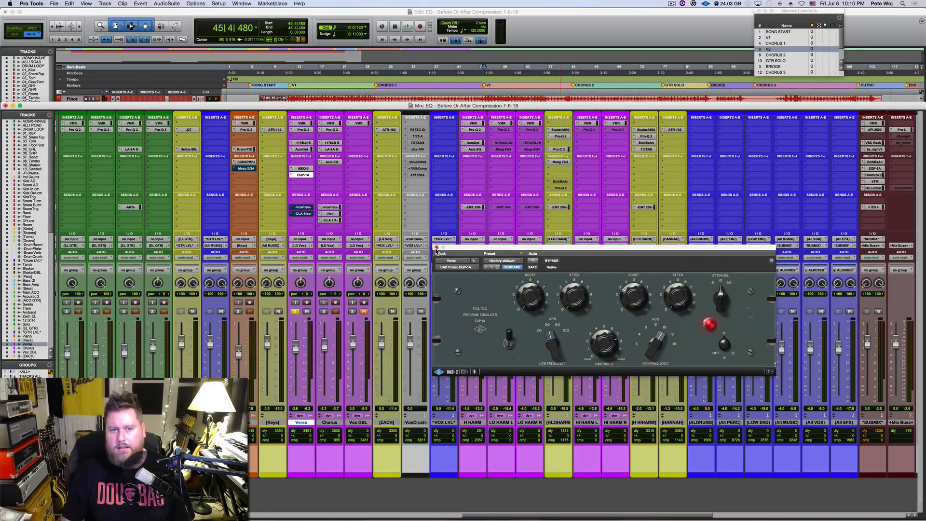
# Step: Close the Verse track's EQP-1A window and open the ATR-102 tape plug-in on the lead vocal bus beside Vox DBL
pyautogui.click(436, 248)
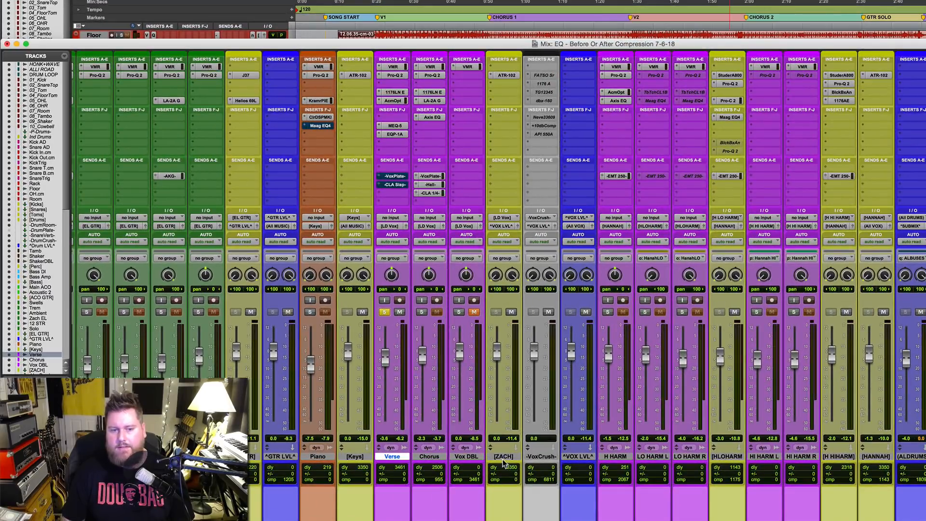
pyautogui.click(503, 457)
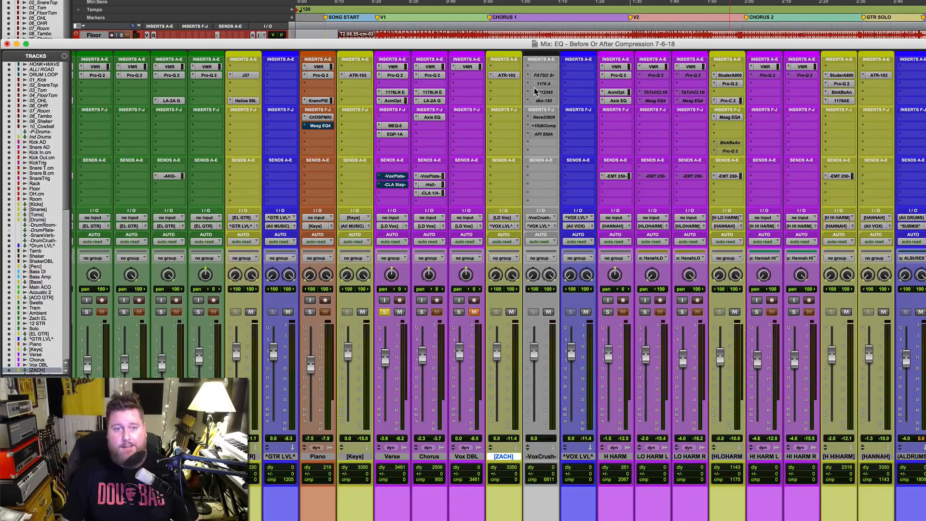
pyautogui.click(506, 75)
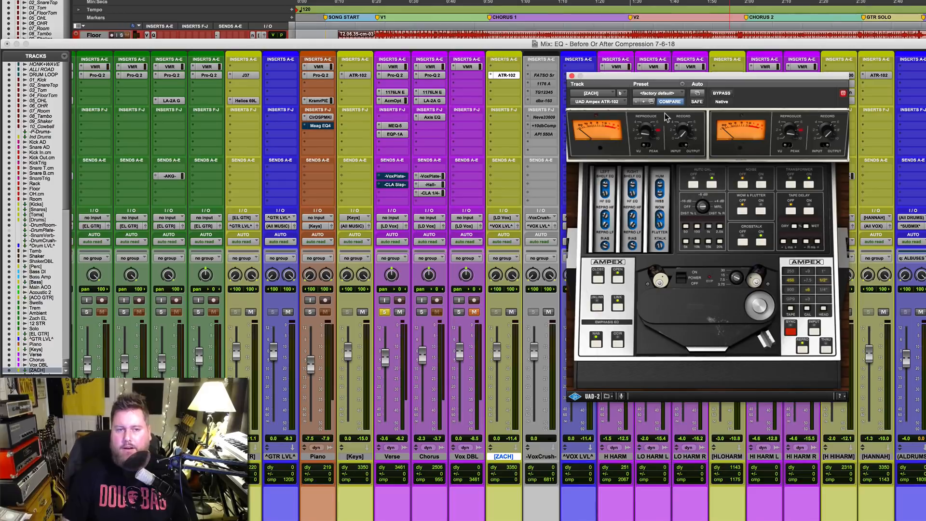
# Step: Unmute the VoxPlate and CLA Slap sends on the Verse track and close the ATR-102 window
pyautogui.keyDown('super'); pyautogui.click(395, 177); pyautogui.keyUp('super')
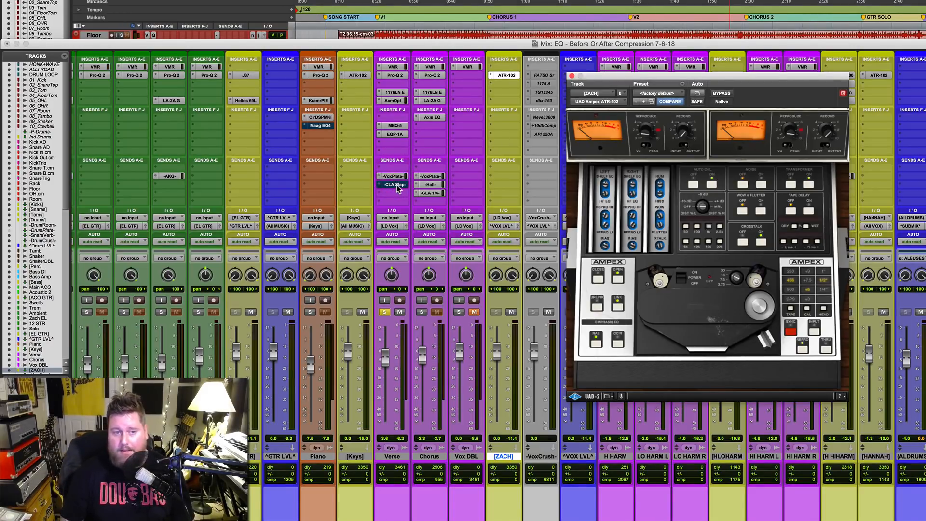
pyautogui.keyDown('super'); pyautogui.click(398, 185); pyautogui.keyUp('super')
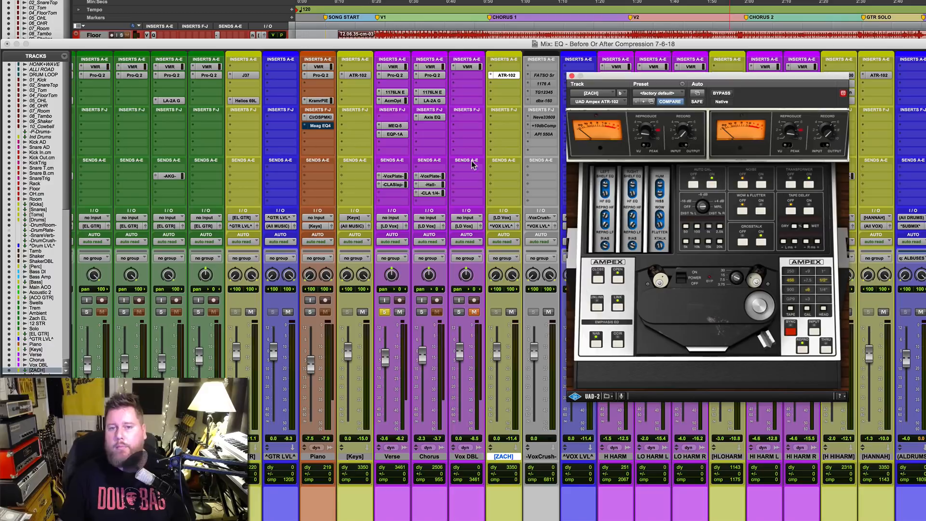
pyautogui.moveTo(629, 79); pyautogui.dragTo(660, 107)
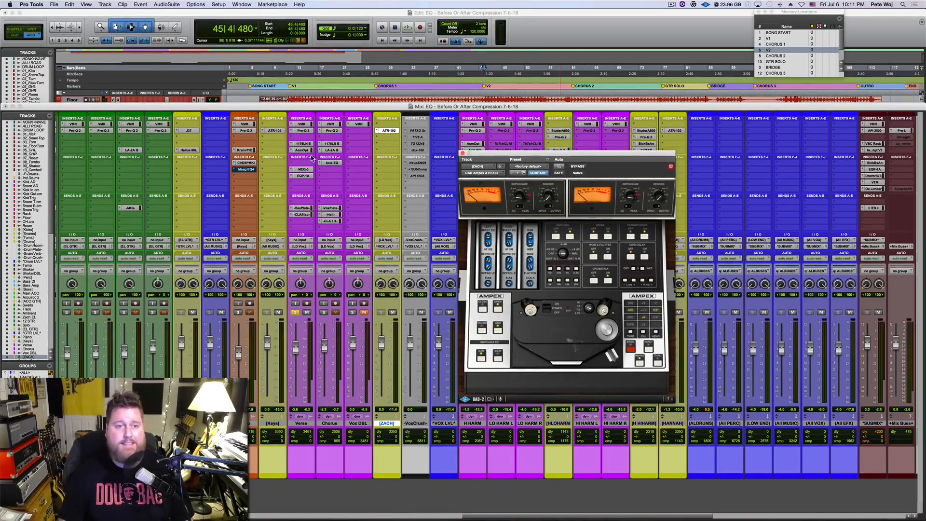
pyautogui.click(462, 153)
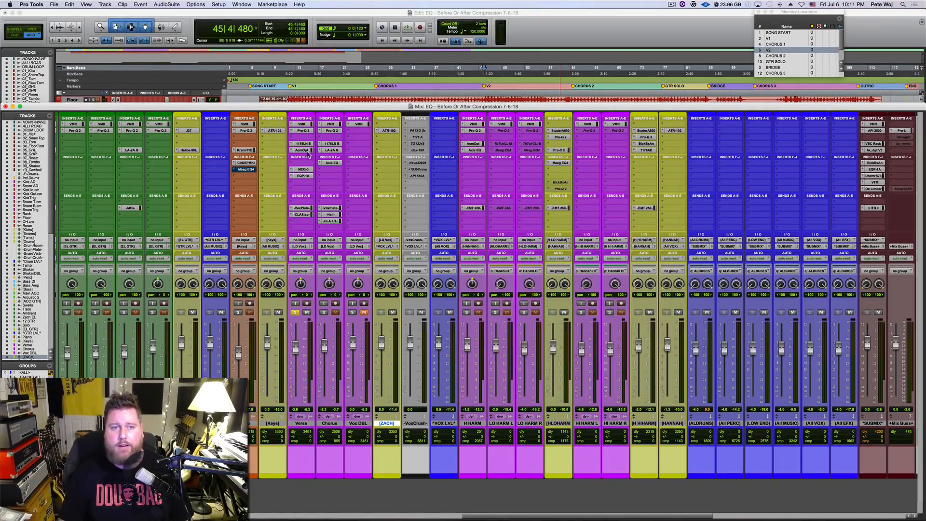
# Step: View the 1176LN and Opticom XLA-3 compressors on the Verse track, and close the plug-in window
pyautogui.click(302, 144)
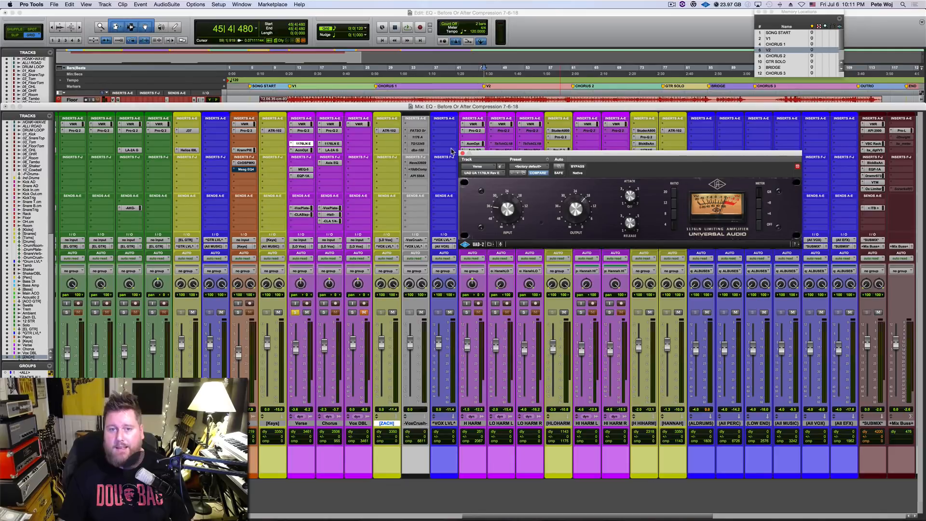
pyautogui.click(304, 151)
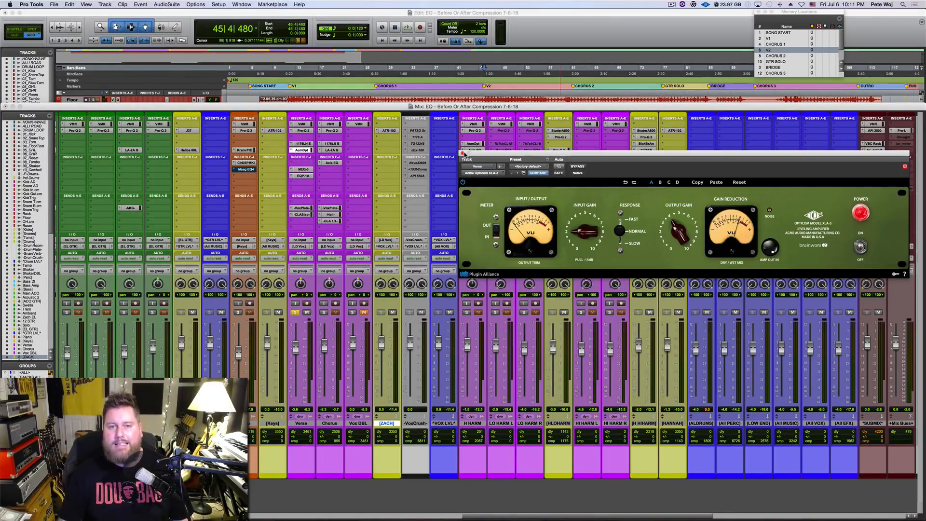
pyautogui.click(463, 153)
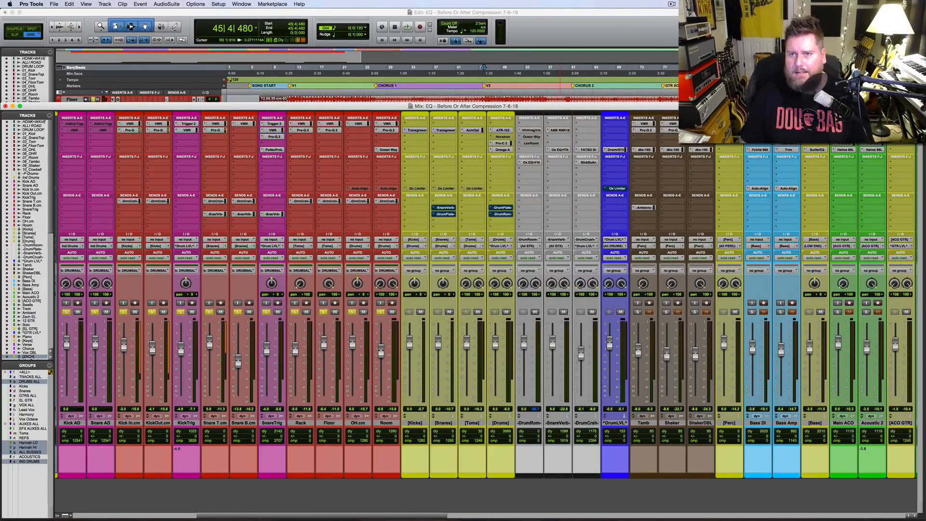
# Step: Audition the soloed drums through verse 2 and into Chorus 2, and save the session
pyautogui.press('space')
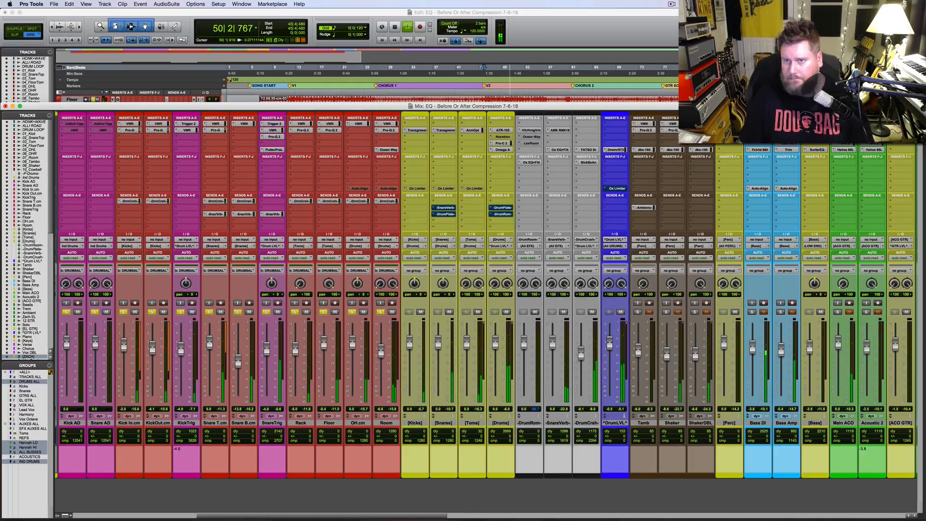
pyautogui.press('space')
pyautogui.press('space')
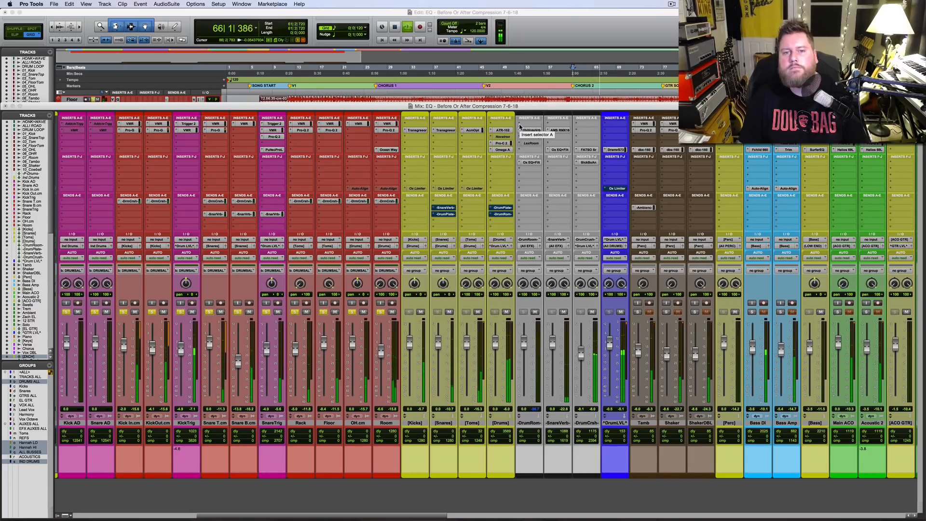
pyautogui.press('space')
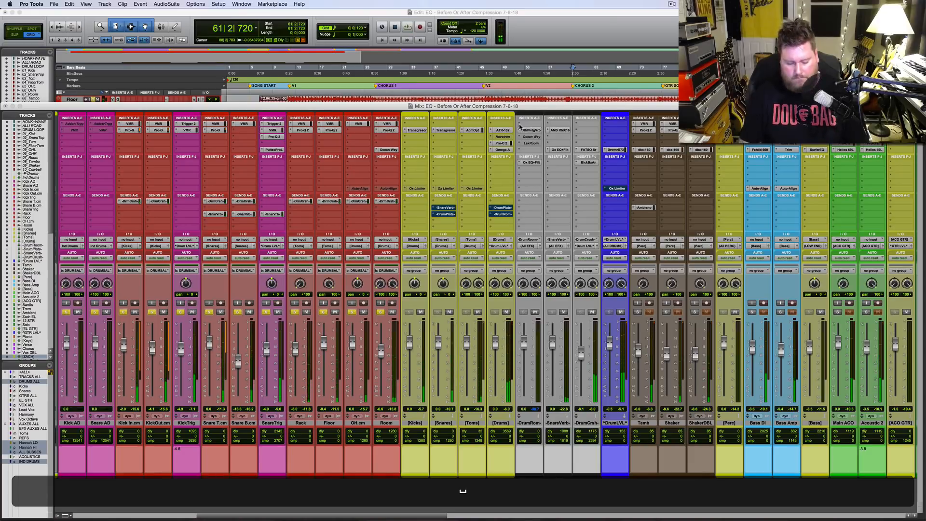
pyautogui.press('super+s')
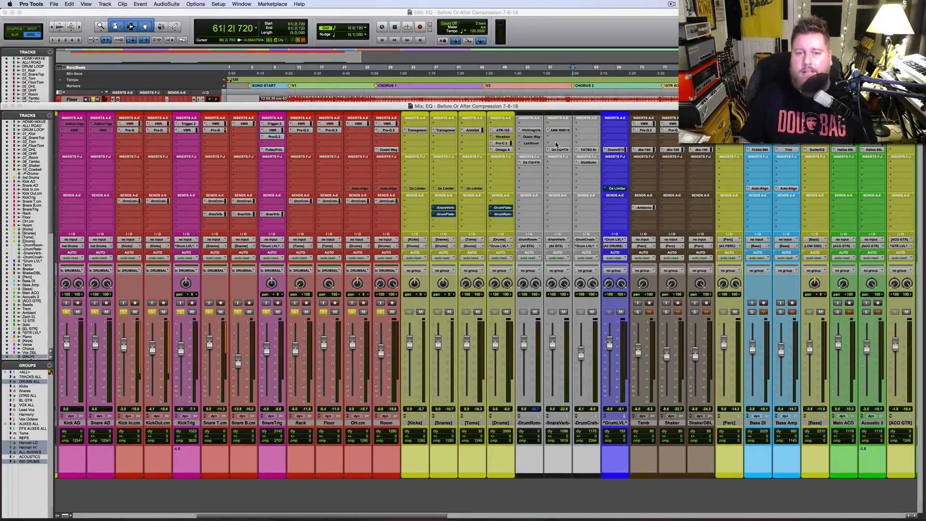
# Step: Open the Pro-C 2 compressor on the [Drums] bus, watch its gain reduction while auditioning the drums, and close it
pyautogui.click(502, 144)
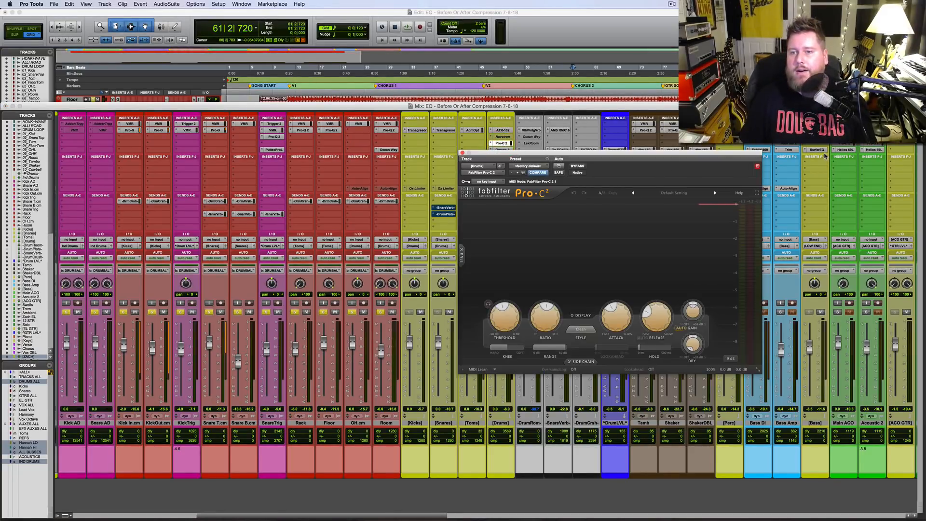
pyautogui.moveTo(746, 158); pyautogui.dragTo(824, 191)
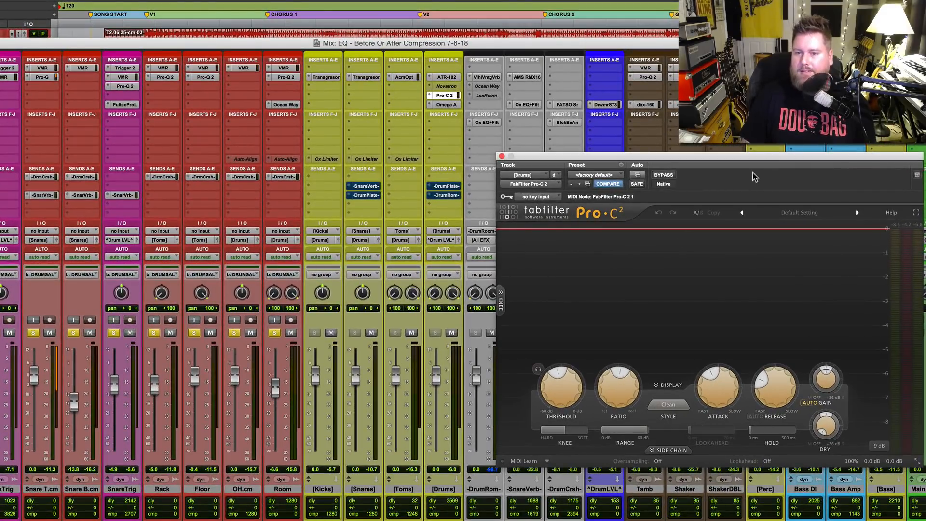
pyautogui.press('space')
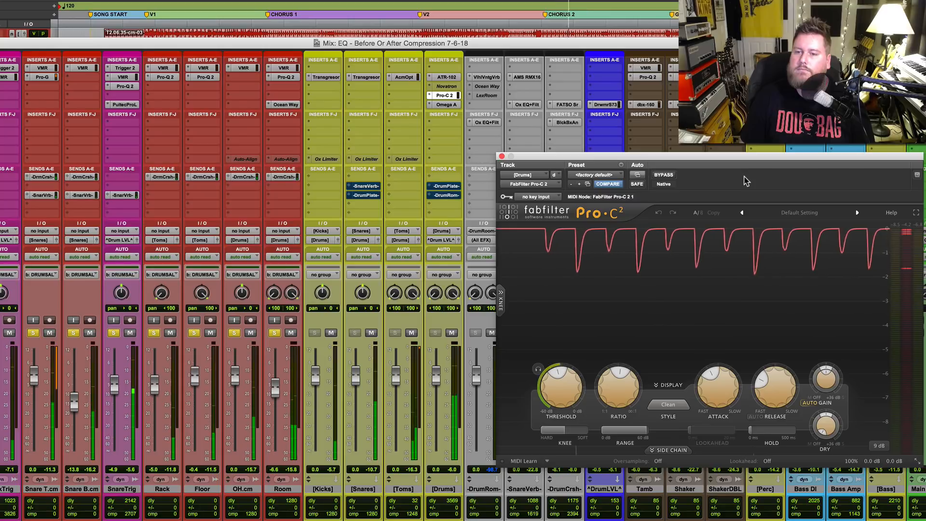
pyautogui.press('space')
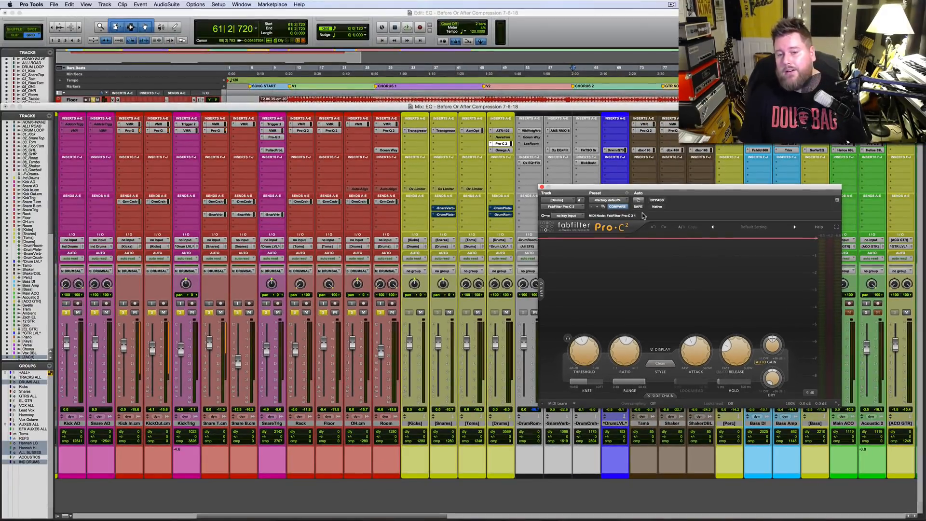
pyautogui.click(542, 187)
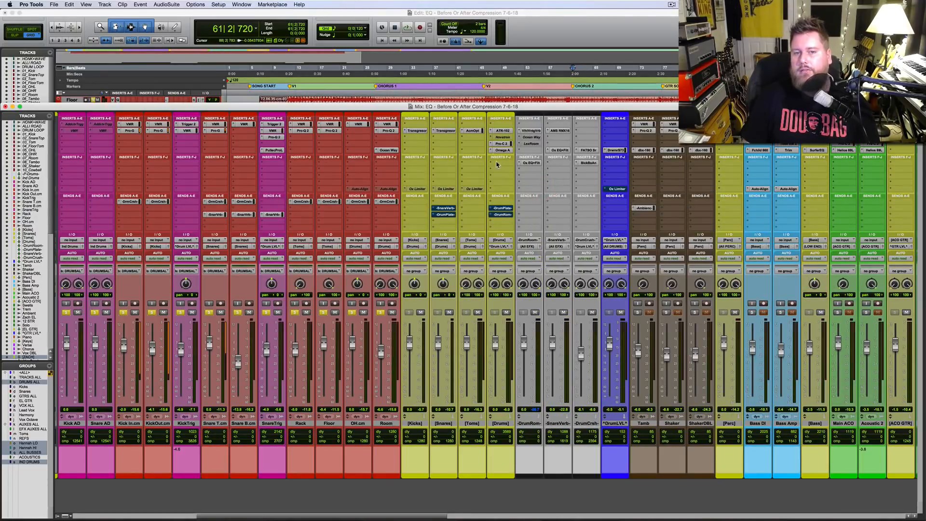
# Step: Move the Omega A to insert slot J and the Pro-C 2 to slot G on the [Drums] bus, and bypass the Pro-C 2
pyautogui.moveTo(504, 153); pyautogui.dragTo(502, 190)
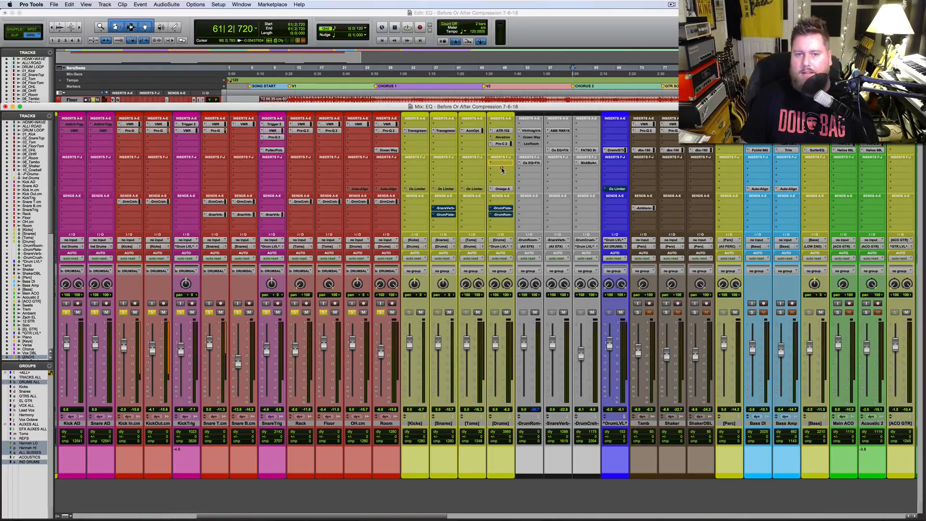
pyautogui.moveTo(502, 144); pyautogui.dragTo(503, 170)
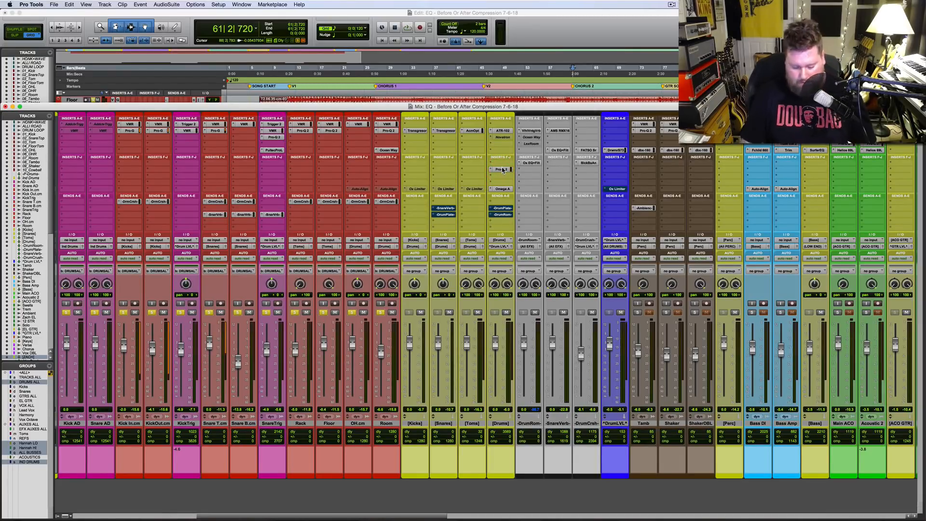
pyautogui.keyDown('super'); pyautogui.click(501, 169); pyautogui.keyUp('super')
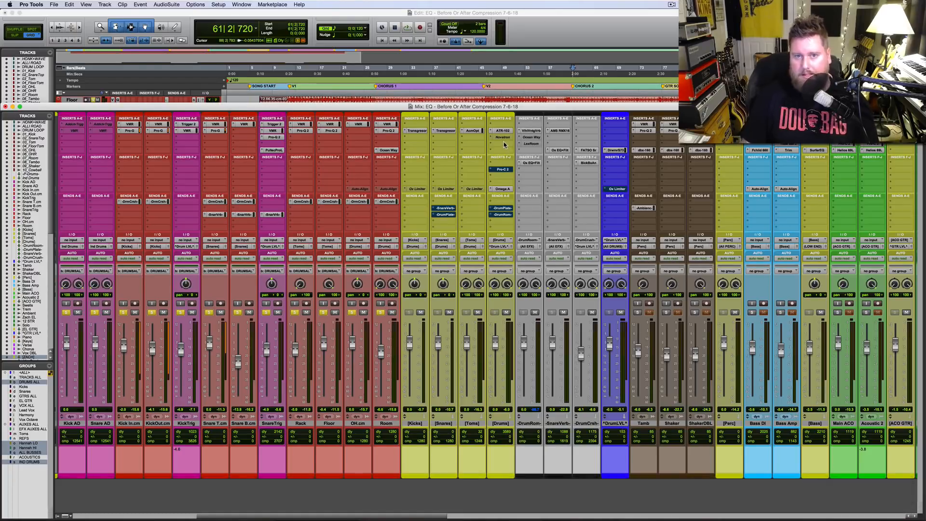
# Step: Insert a FabFilter Pro-Q 2 in slot D of the [Drums] bus and place its window beside that channel
pyautogui.click(500, 147)
pyautogui.click(531, 156)
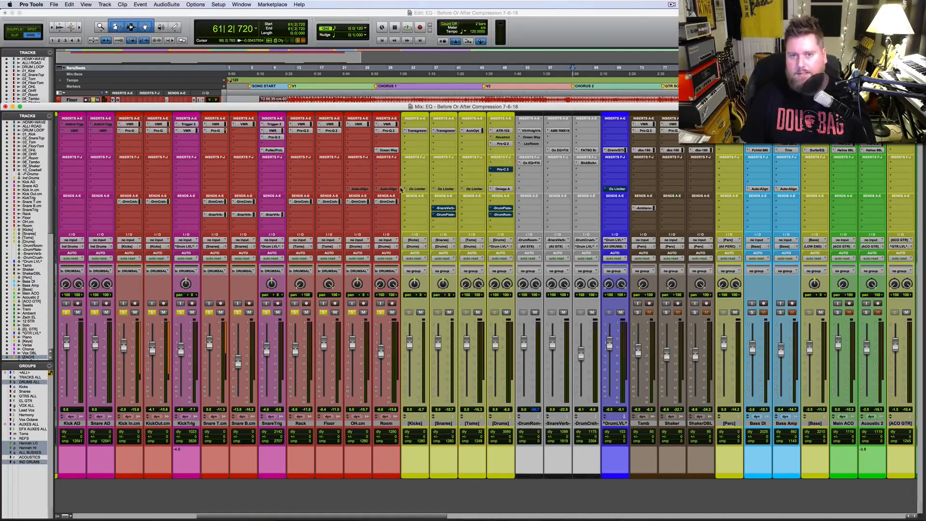
pyautogui.hscroll(5, 219, 211)
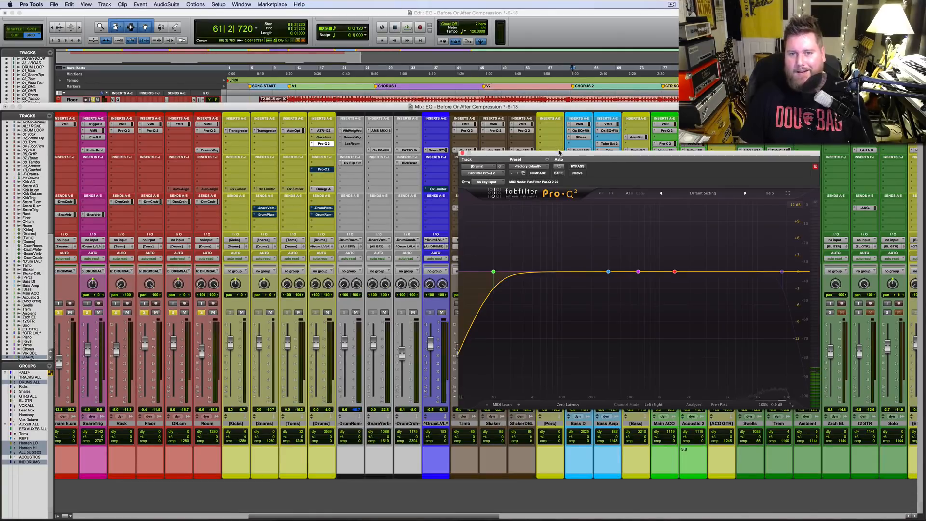
pyautogui.moveTo(559, 159); pyautogui.dragTo(493, 184)
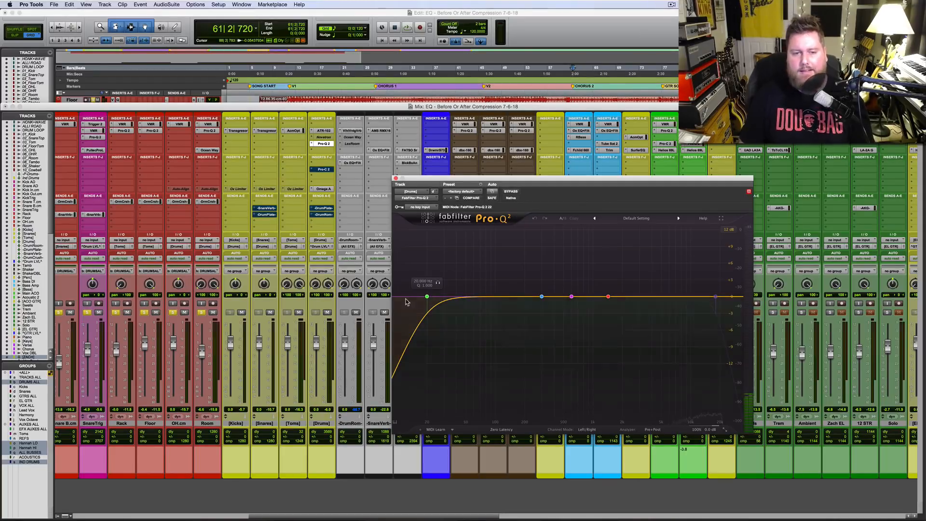
# Step: Play the drums and raise the low-cut frequency in the [Drums] bus Pro-Q 2
pyautogui.click(426, 297)
pyautogui.press('space')
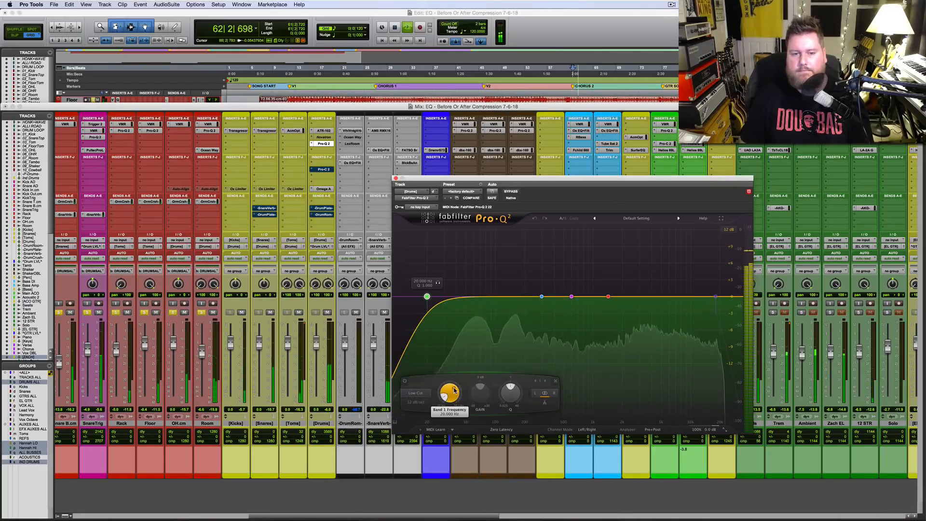
pyautogui.moveTo(451, 393)
pyautogui.mouseDown()
pyautogui.moveTo(453, 370)
pyautogui.moveTo(453, 382)
pyautogui.mouseUp()
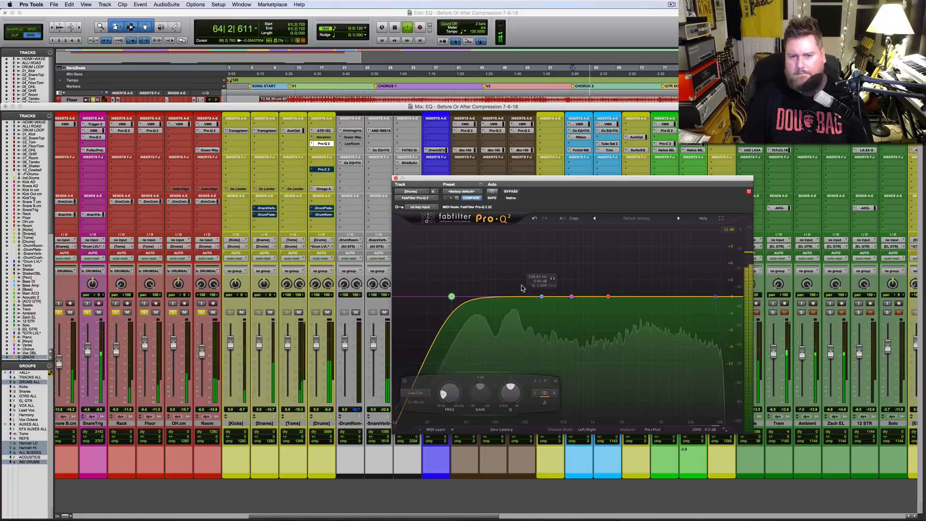
# Step: Boost the Pro-Q 2's blue bell band by about 9 dB at about 63 Hz and solo that band
pyautogui.click(541, 295)
pyautogui.moveTo(542, 295); pyautogui.dragTo(477, 246)
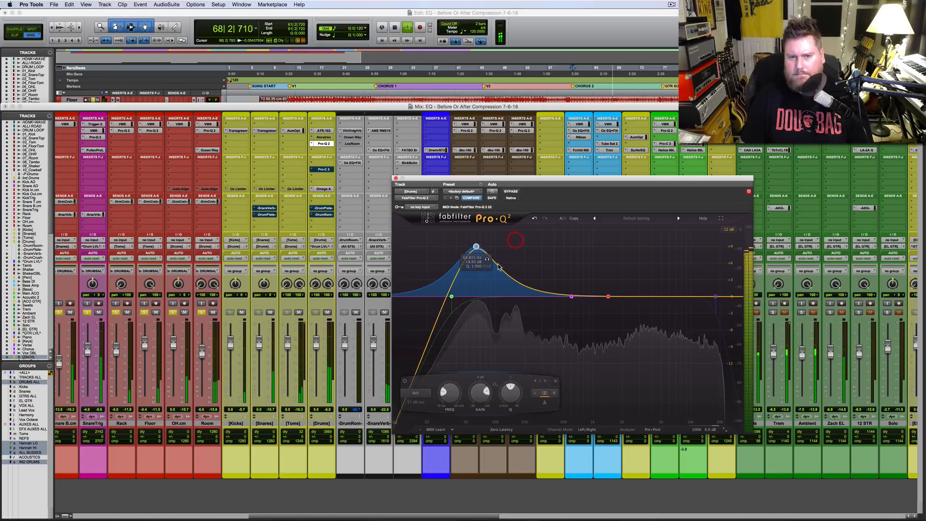
pyautogui.click(487, 259)
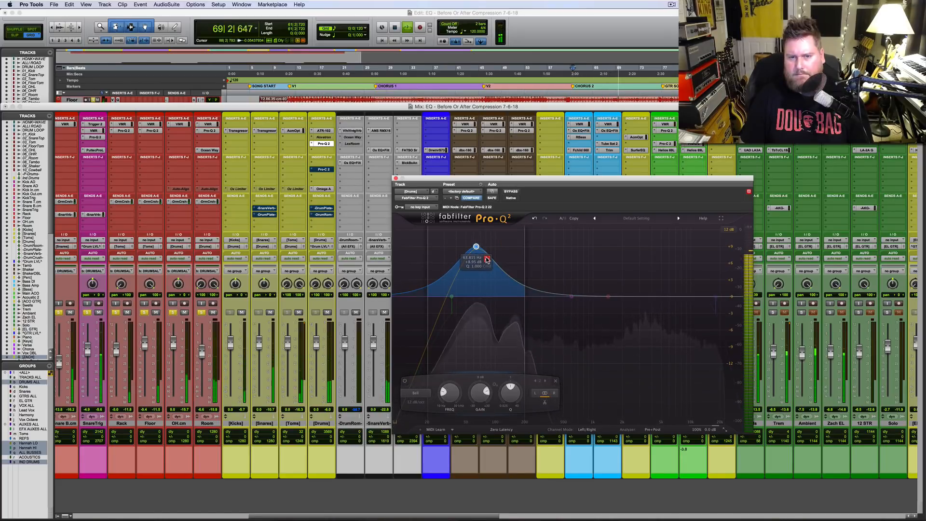
# Step: Unsolo the Pro-Q 2's blue band and shape the purple band into a cut of about 3.7 dB near 405 Hz with Q about 3.8
pyautogui.click(487, 259)
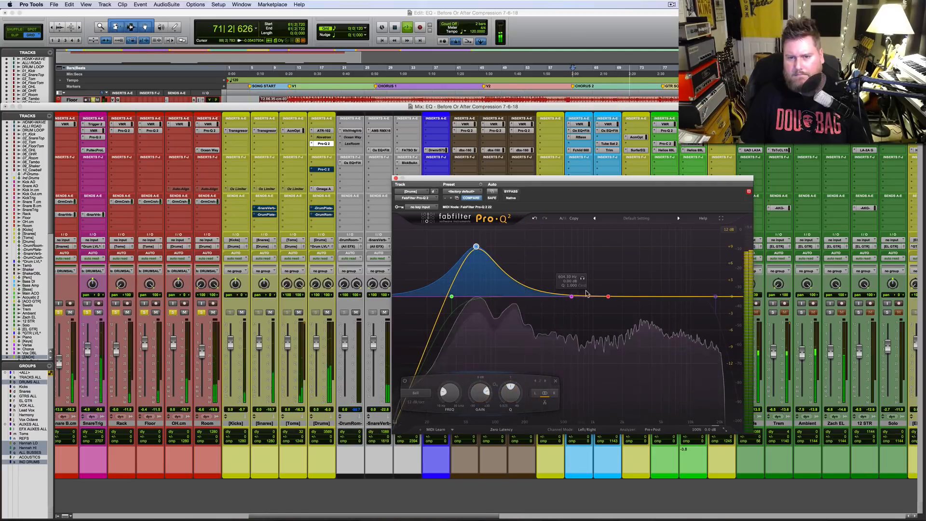
pyautogui.moveTo(572, 295); pyautogui.dragTo(563, 251)
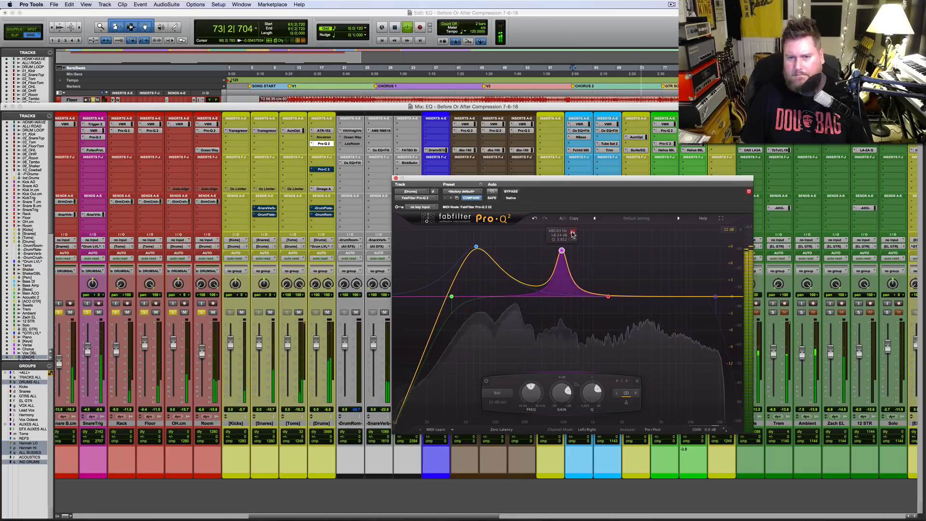
pyautogui.moveTo(572, 233)
pyautogui.mouseDown()
pyautogui.moveTo(547, 234)
pyautogui.moveTo(564, 238)
pyautogui.mouseUp()
pyautogui.moveTo(555, 393); pyautogui.dragTo(553, 423)
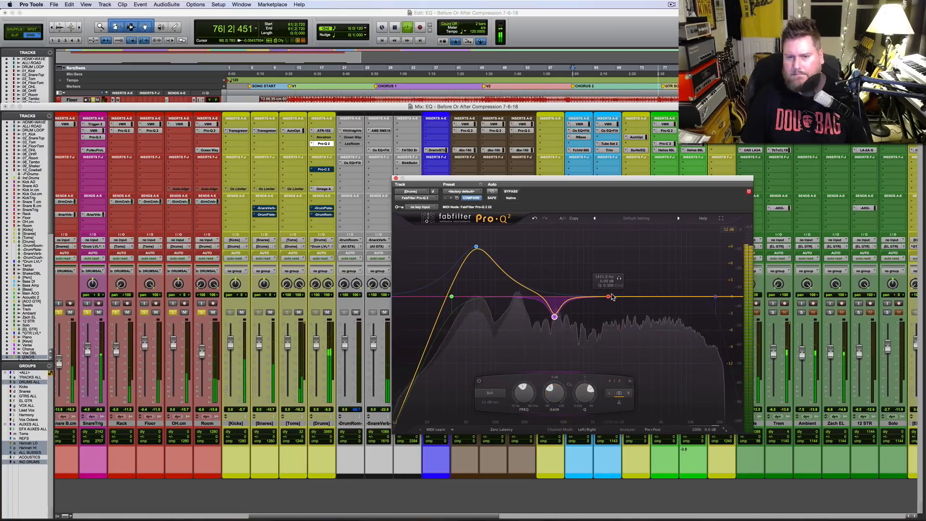
# Step: Boost the Pro-Q 2's red band by about 5 dB near 5 kHz and narrow its Q to about 1
pyautogui.moveTo(608, 297); pyautogui.dragTo(640, 263)
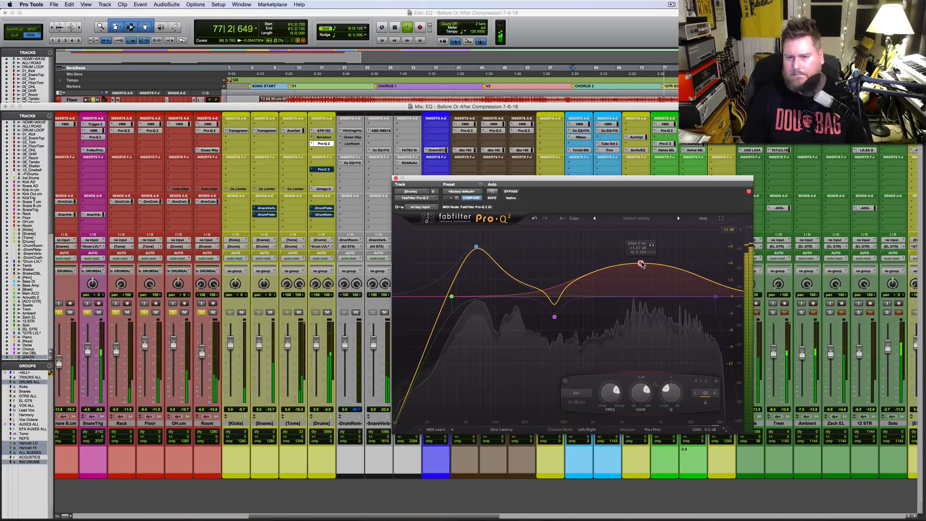
pyautogui.moveTo(673, 397); pyautogui.dragTo(674, 381)
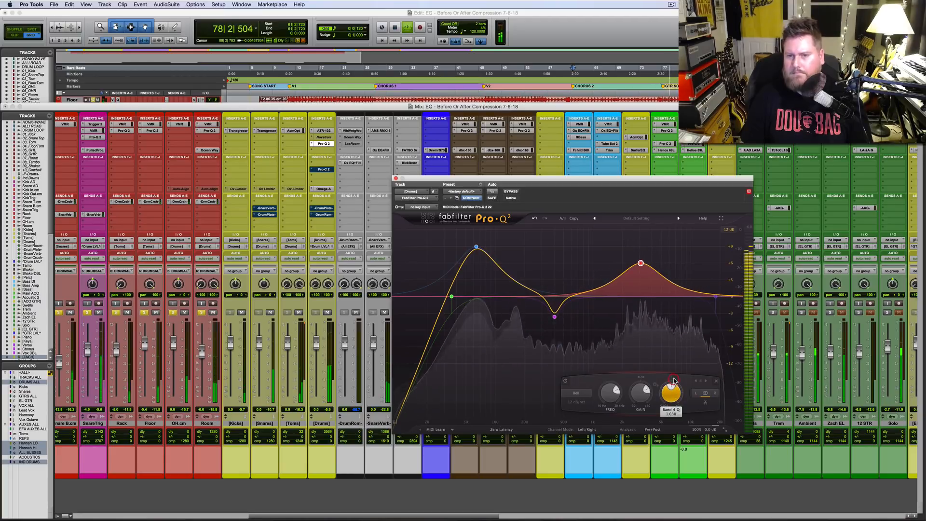
pyautogui.moveTo(641, 263); pyautogui.dragTo(662, 269)
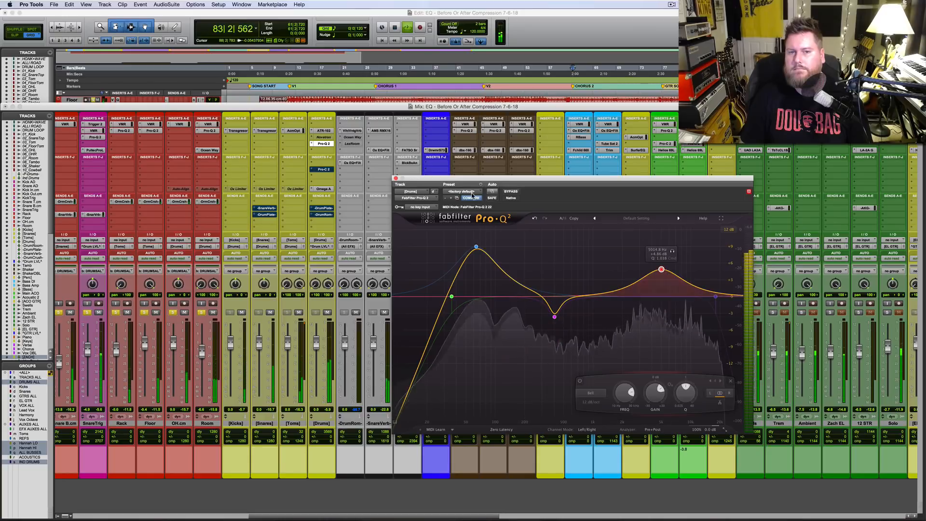
# Step: Re-enable the Pro-Q 2 after comparing the drums without it, stop playback and save the session
pyautogui.click(512, 193)
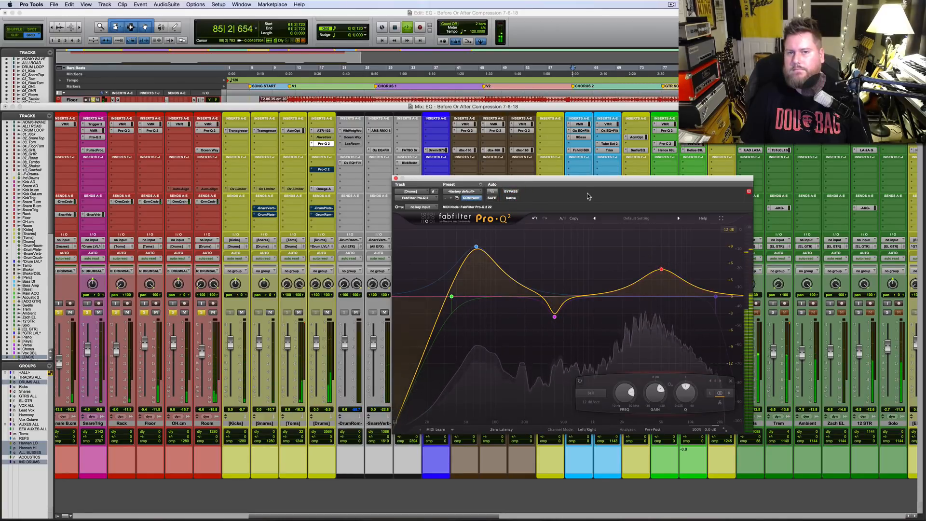
pyautogui.press('space')
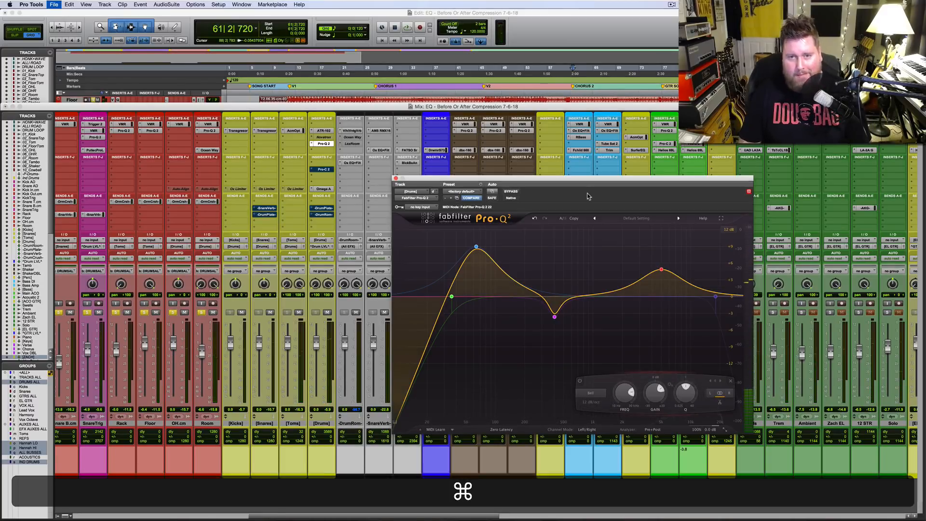
pyautogui.press('super+s')
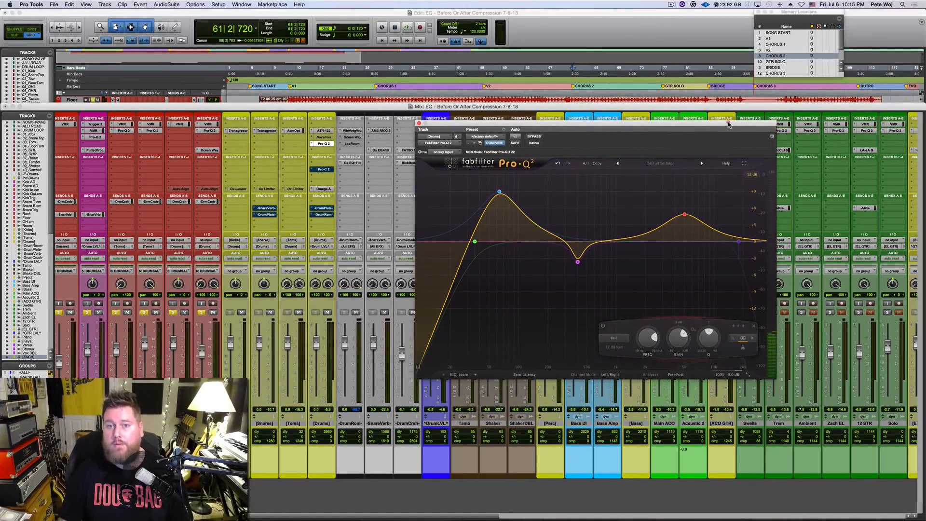
# Step: Insert a stereo CLA-76 compressor in slot E of the [Drums] bus and arrange its window below the Pro-Q 2
pyautogui.moveTo(729, 123); pyautogui.dragTo(734, 95)
pyautogui.moveTo(480, 171)
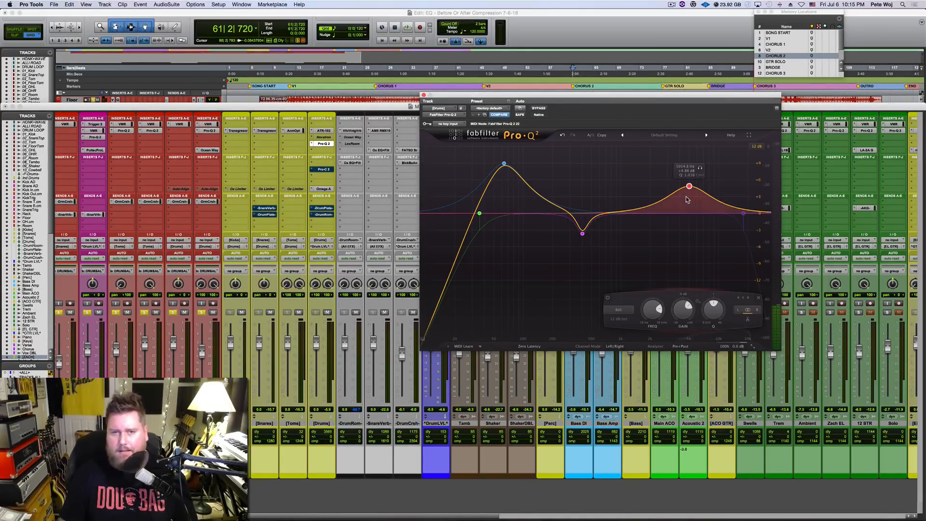
pyautogui.click(323, 151)
pyautogui.moveTo(354, 183)
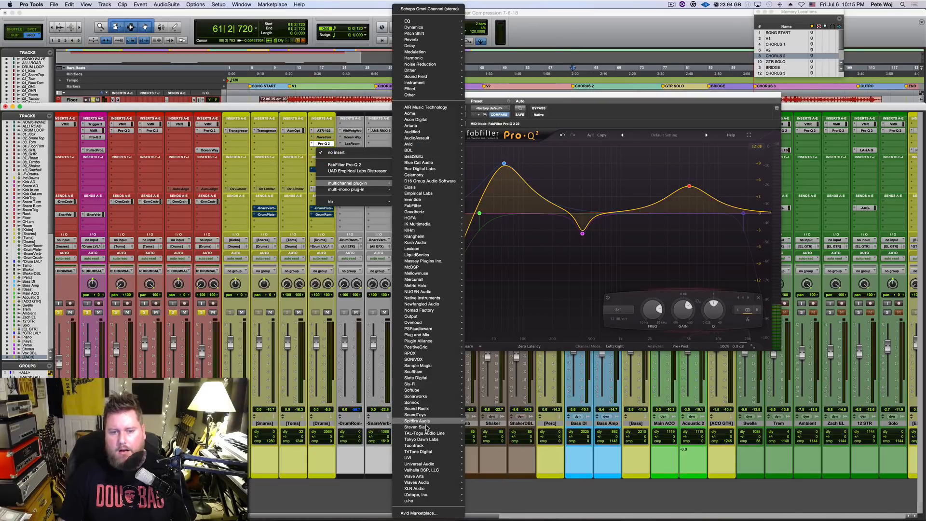
pyautogui.moveTo(430, 429)
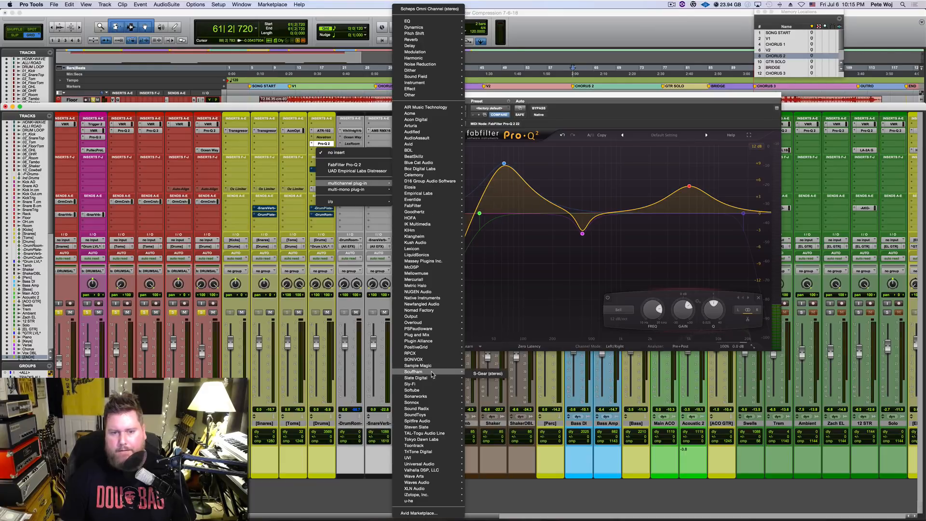
pyautogui.moveTo(427, 482)
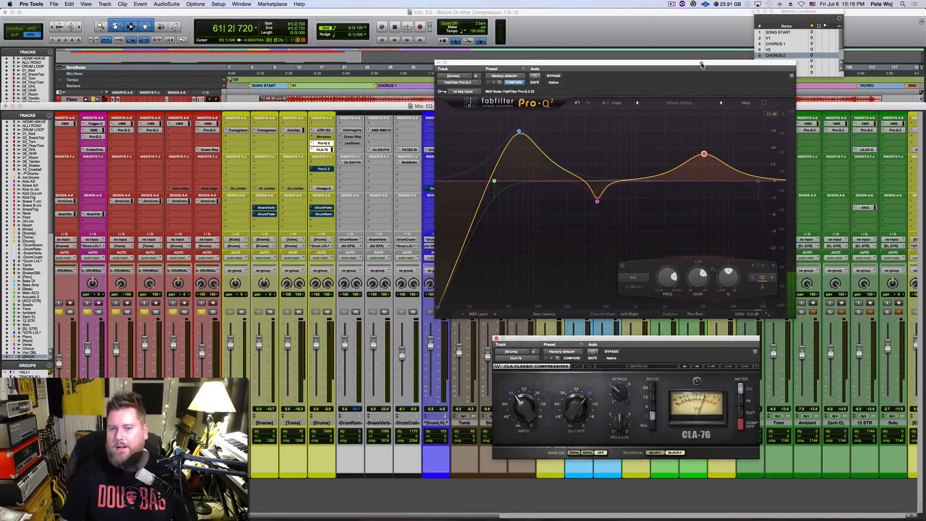
pyautogui.moveTo(643, 341); pyautogui.dragTo(642, 336)
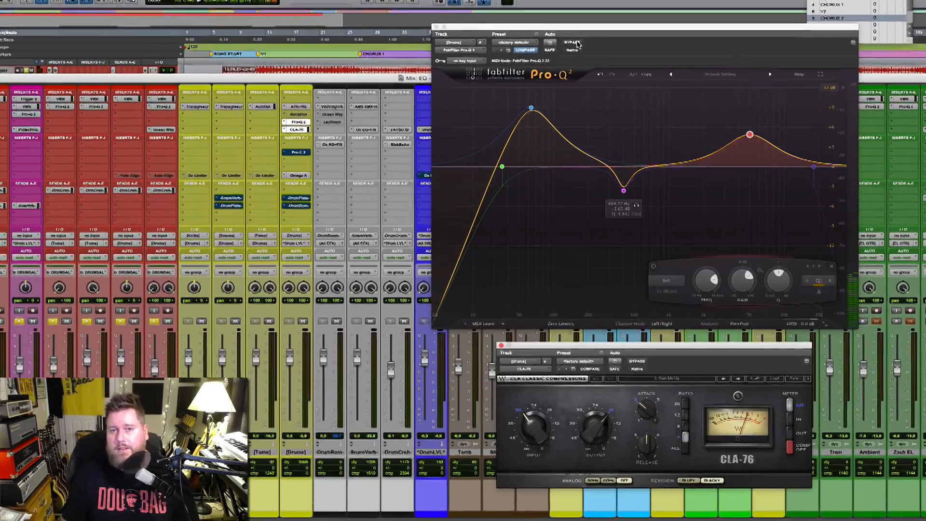
# Step: Bypass the Pro-Q 2 and dial in the CLA-76's attack, a release of 7 and an input of about -25
pyautogui.click(556, 76)
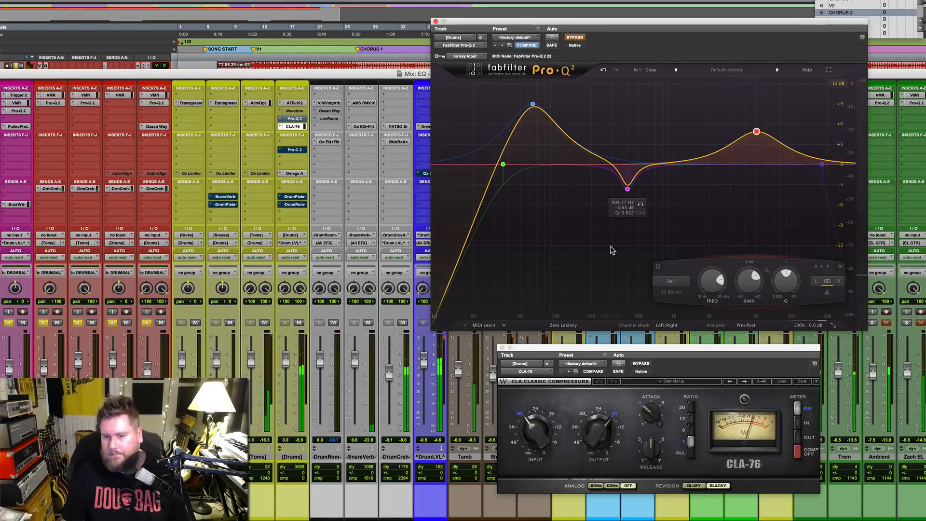
pyautogui.click(651, 415)
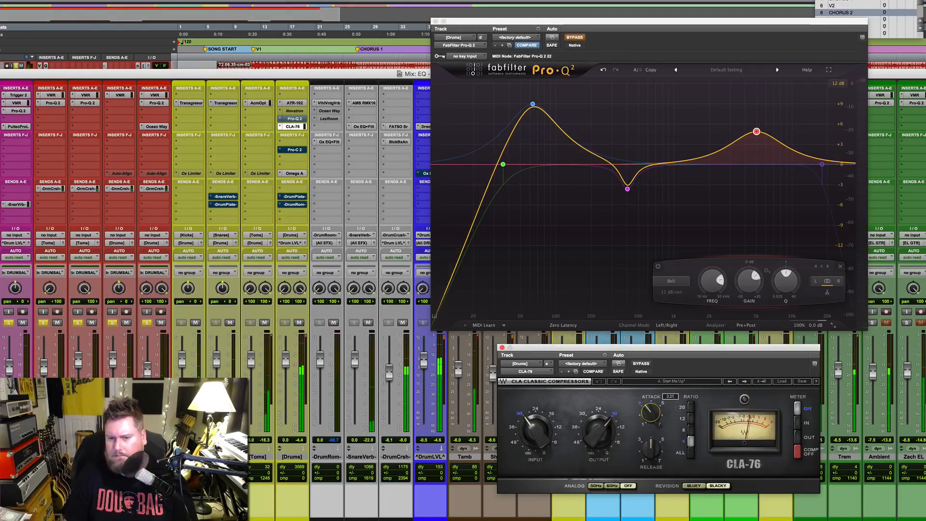
pyautogui.click(647, 458)
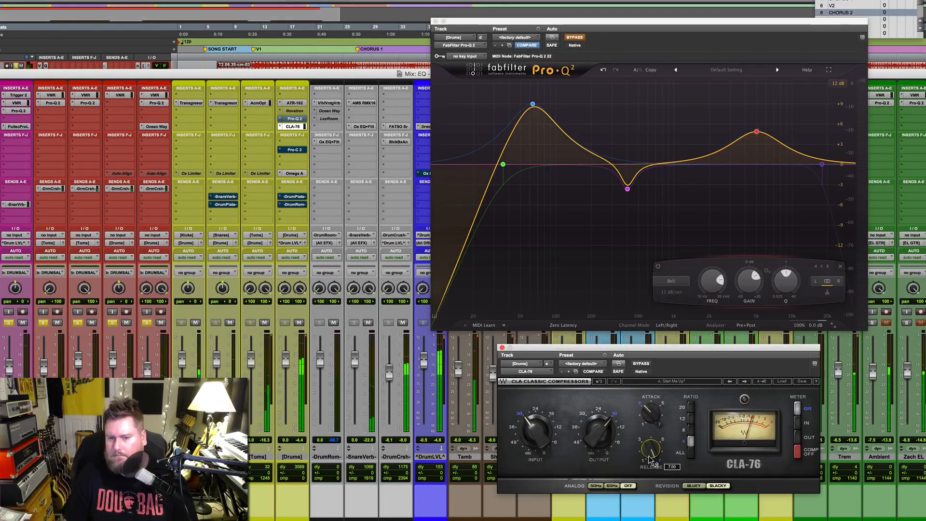
pyautogui.moveTo(540, 444); pyautogui.dragTo(541, 430)
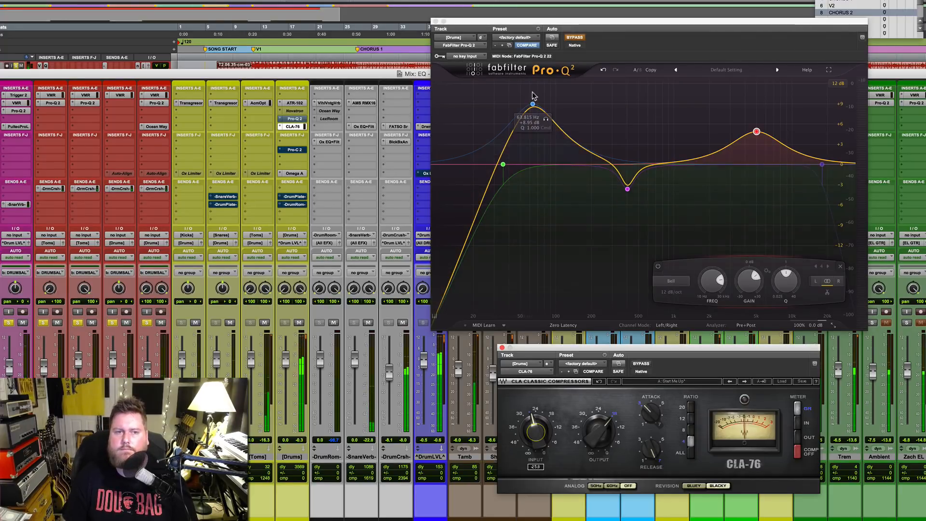
# Step: Adjust the CLA-76's output level and compare the drums with the compressor bypassed and enabled, leaving it enabled
pyautogui.moveTo(545, 22); pyautogui.dragTo(573, 30)
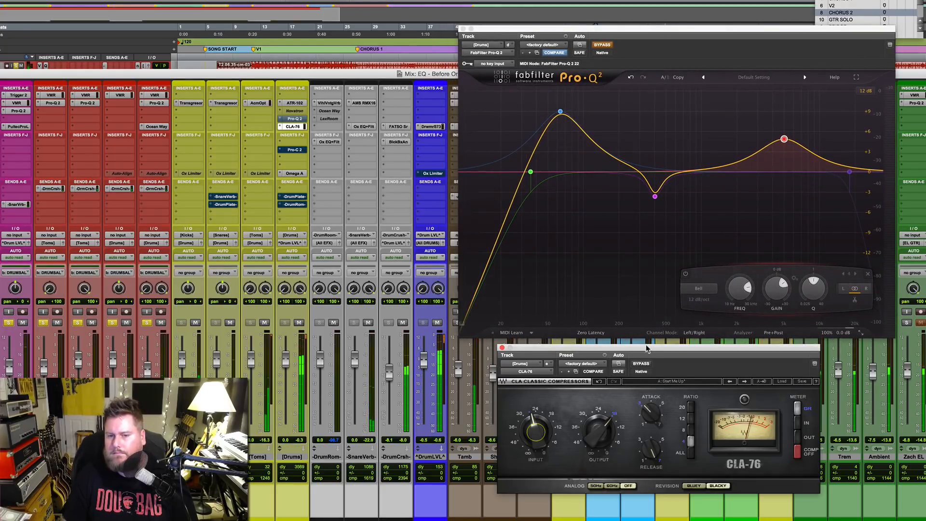
pyautogui.click(604, 428)
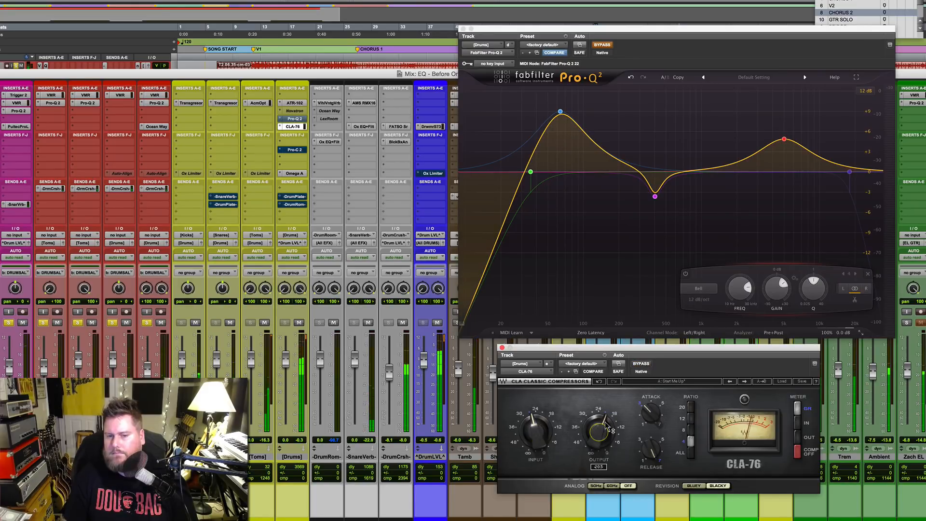
pyautogui.click(643, 365)
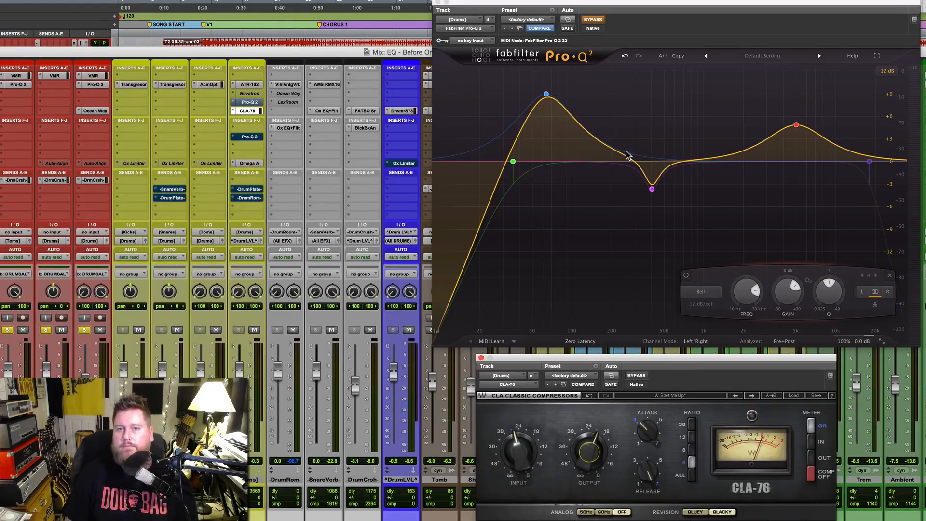
# Step: Re-enable the Pro-Q 2 ahead of the CLA-76 and play the drums to hear EQ before compression
pyautogui.press('space')
pyautogui.click(593, 19)
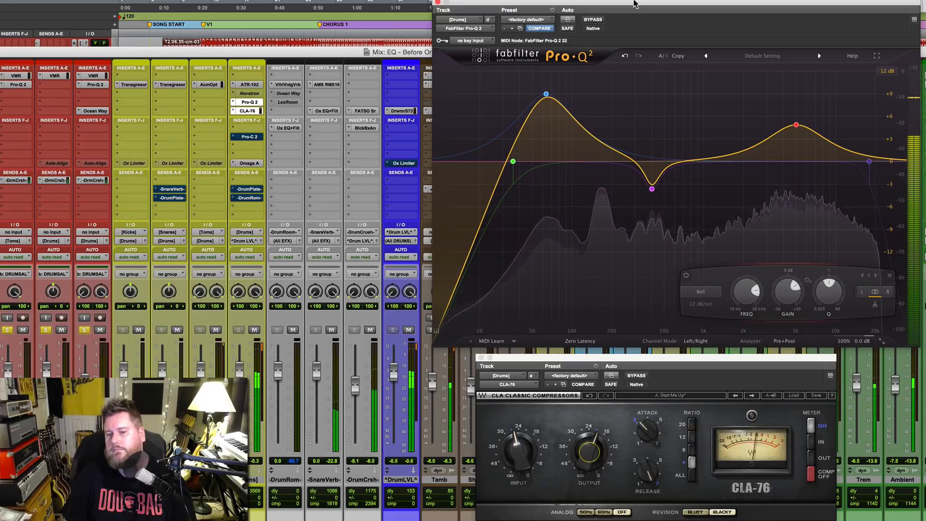
pyautogui.press('space')
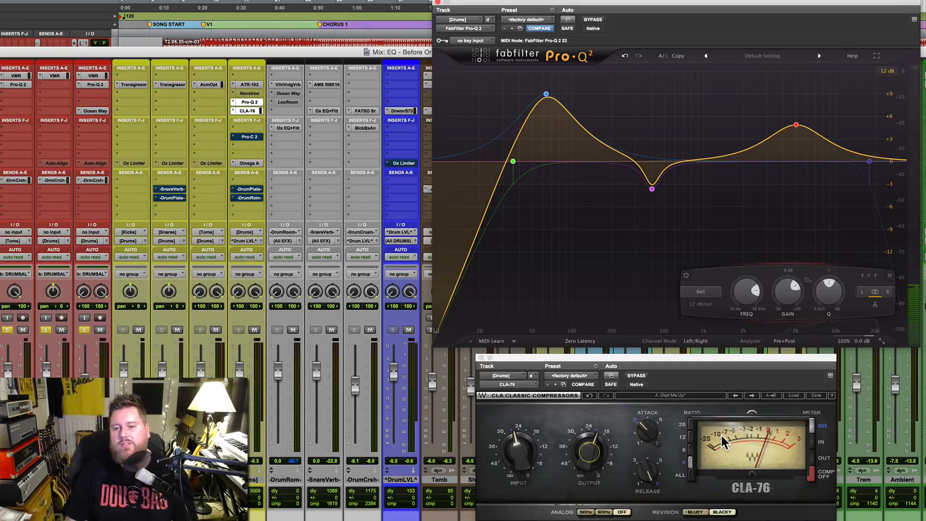
pyautogui.press('space')
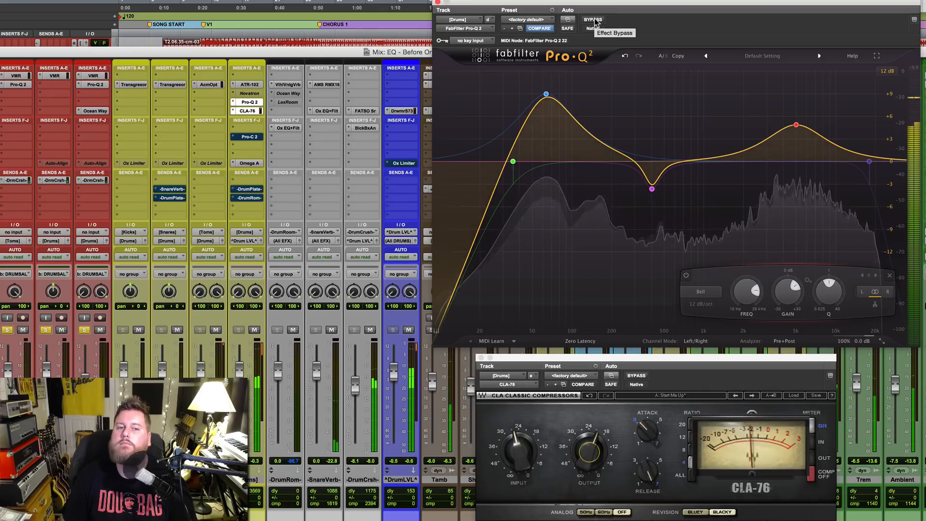
pyautogui.press('space')
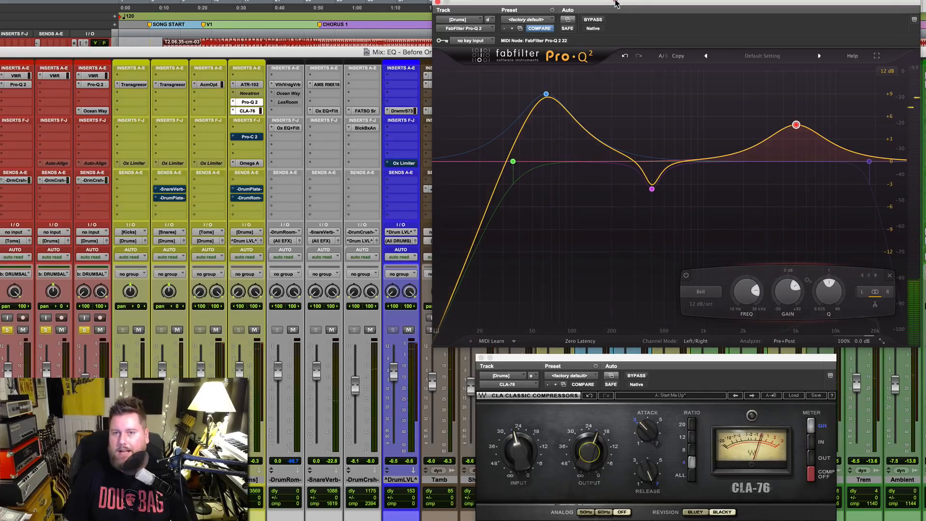
# Step: Place the CLA-76 window above the Pro-Q 2 window and move the Pro-Q 2 to slot F, after the compressor
pyautogui.moveTo(616, 4); pyautogui.dragTo(677, 438)
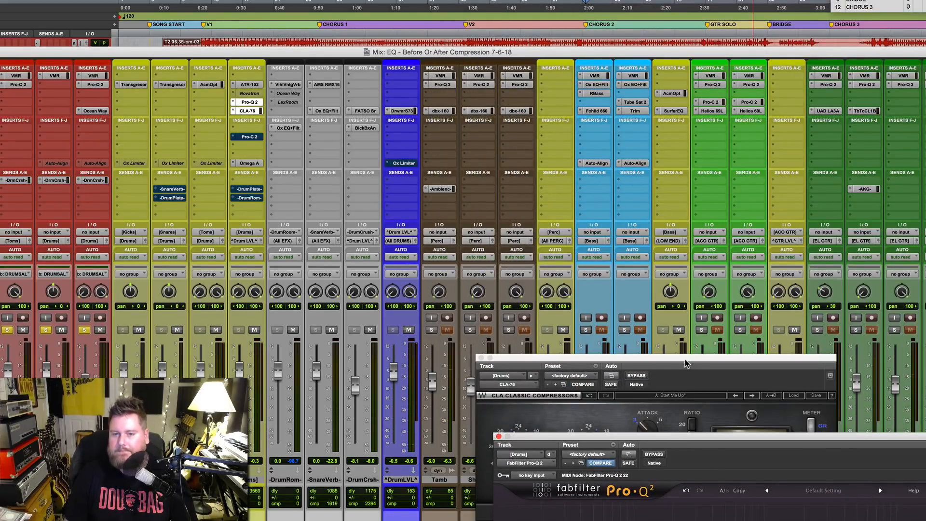
pyautogui.moveTo(685, 358); pyautogui.dragTo(719, 15)
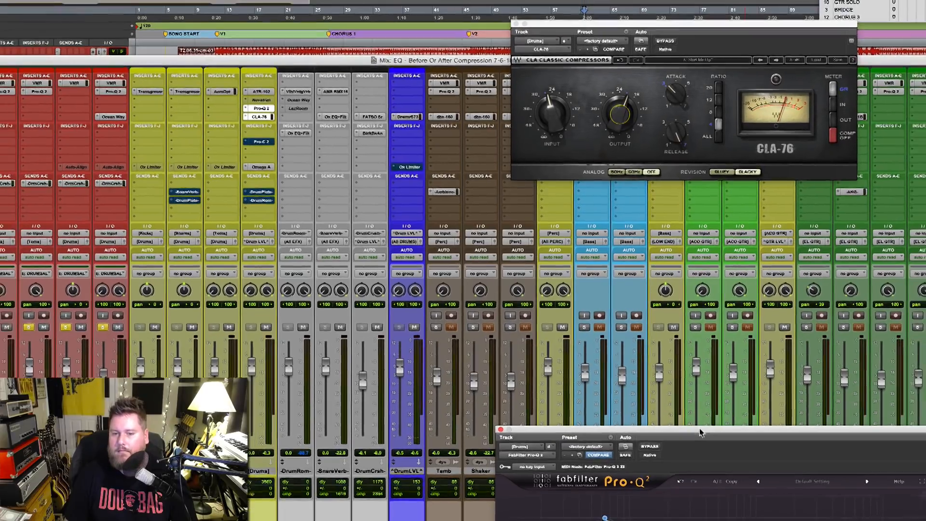
pyautogui.moveTo(708, 439); pyautogui.dragTo(666, 192)
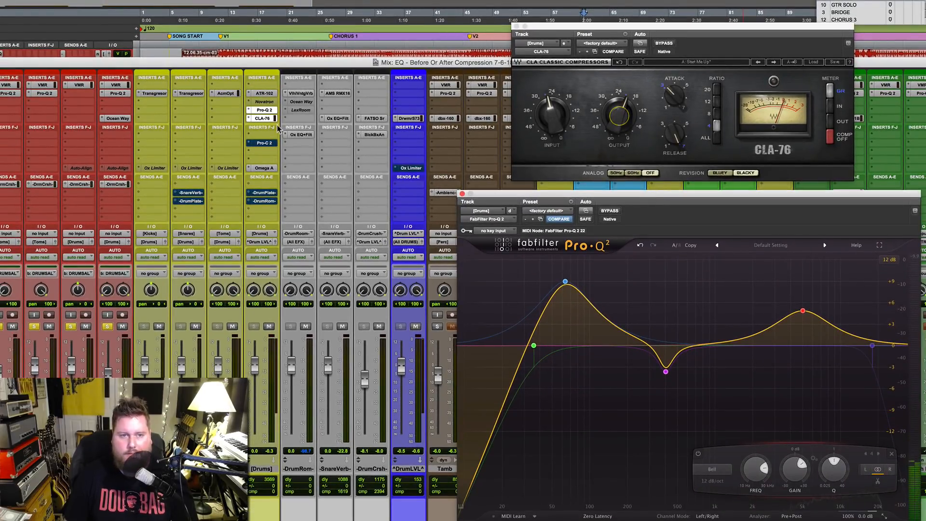
pyautogui.moveTo(266, 110); pyautogui.dragTo(265, 134)
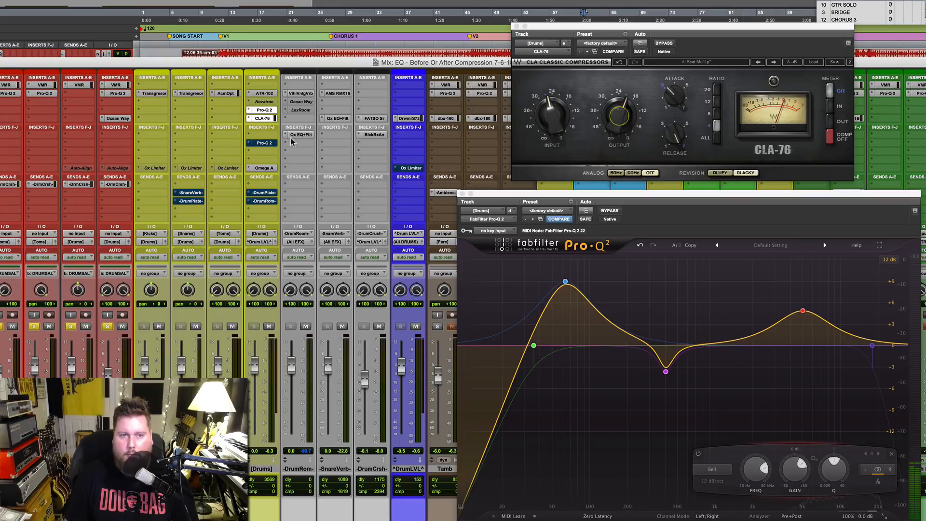
# Step: Play the drums briefly with the Pro-Q 2 after the CLA-76 to hear EQ following compression
pyautogui.click(720, 196)
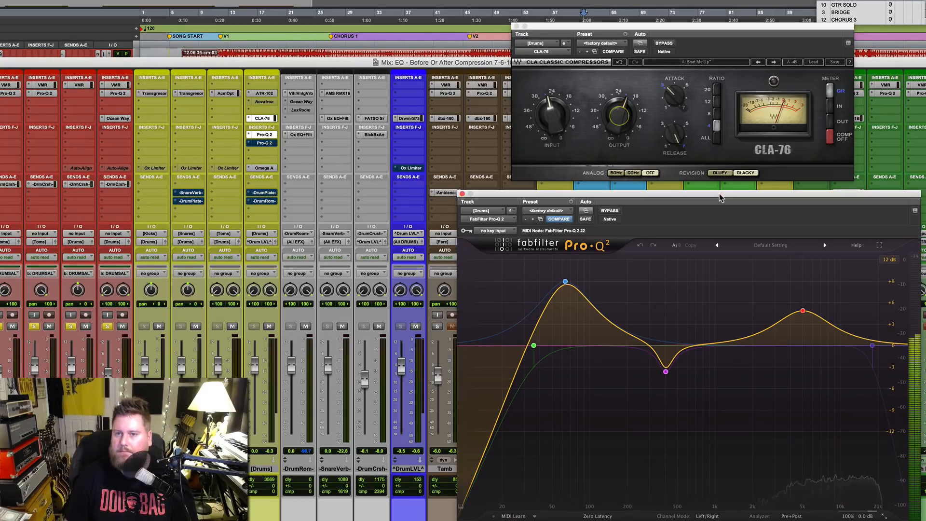
pyautogui.press('space')
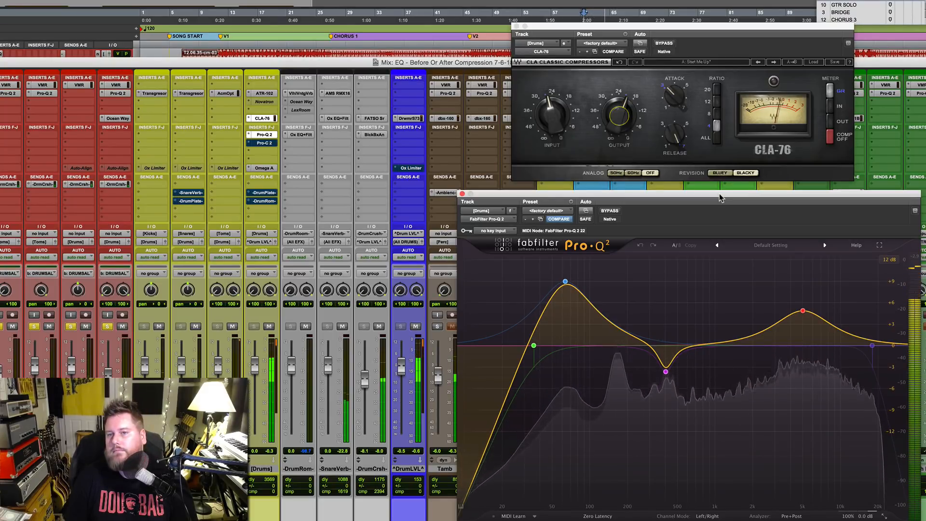
pyautogui.press('space')
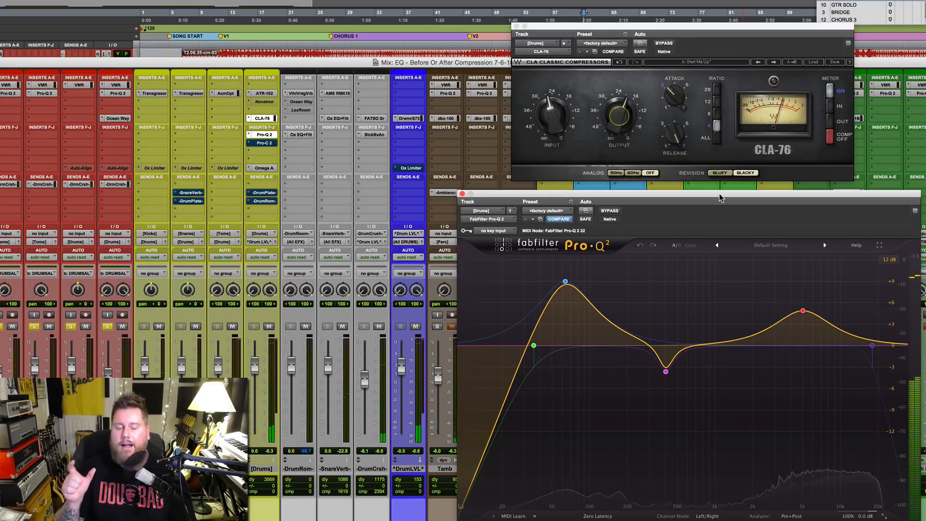